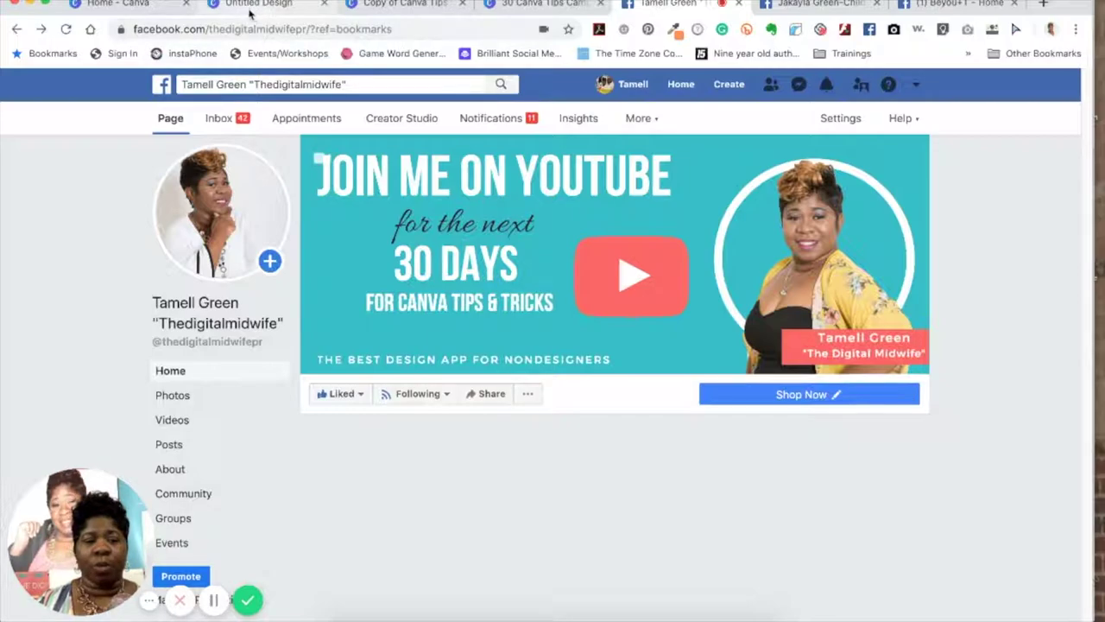
Examine the digital midwife page's cover, and view the child author page's cover photo with its full description
click(125, 7)
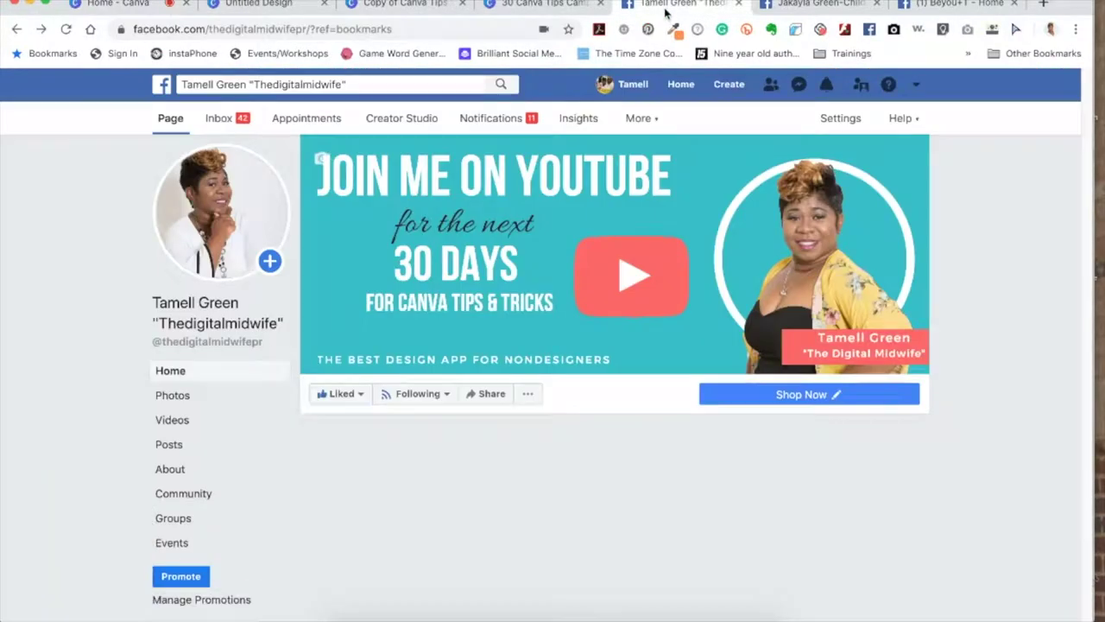
click(670, 7)
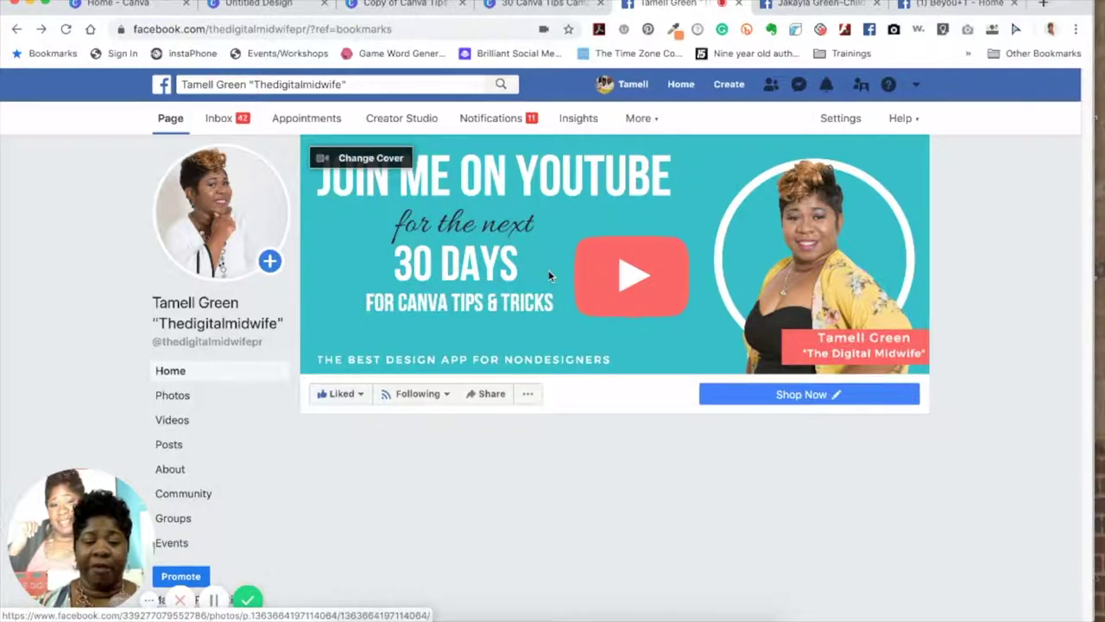
click(824, 7)
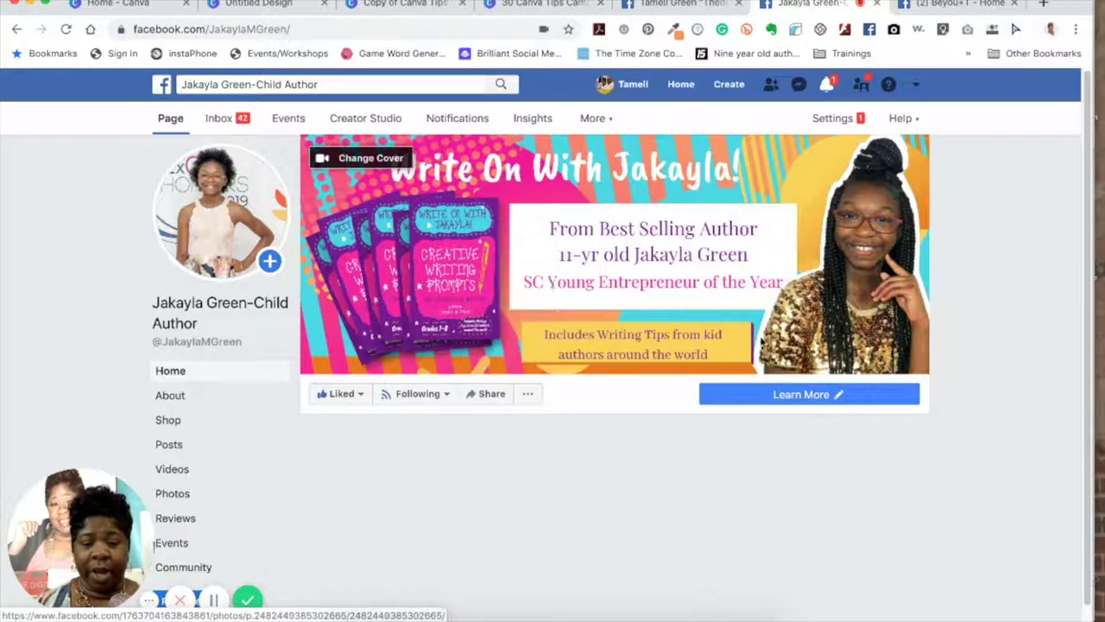
click(645, 264)
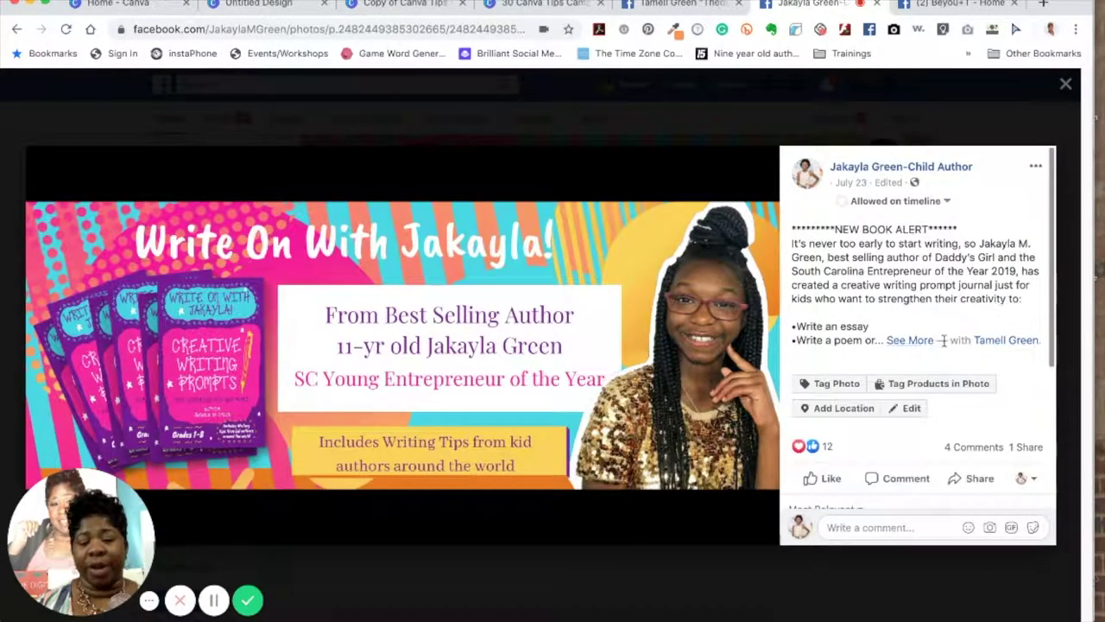
click(931, 345)
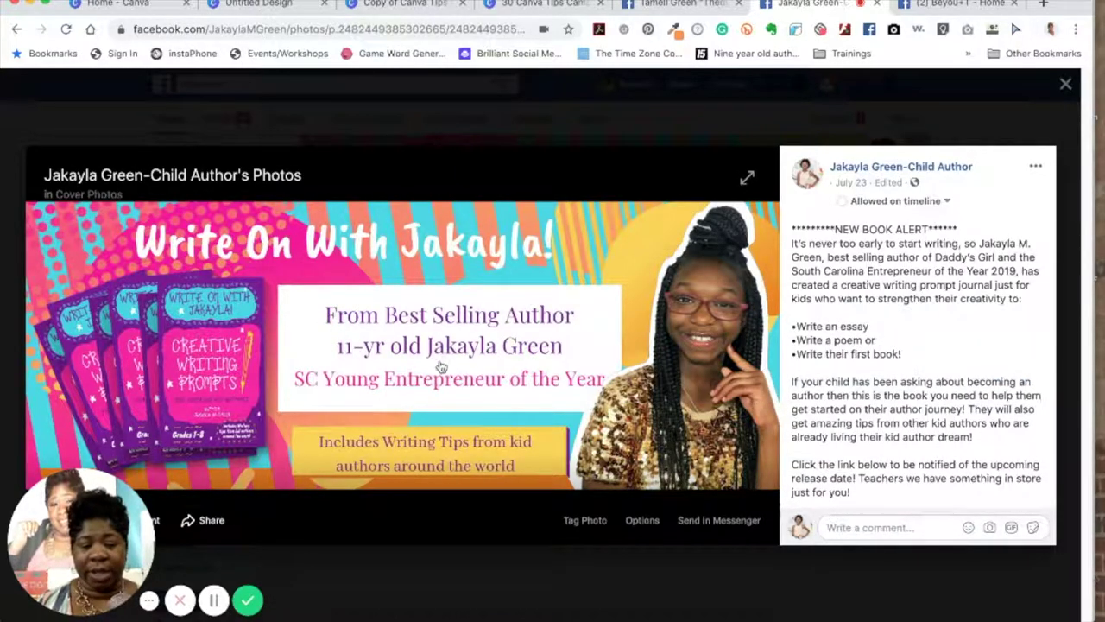
scroll(995, 401, down, 3)
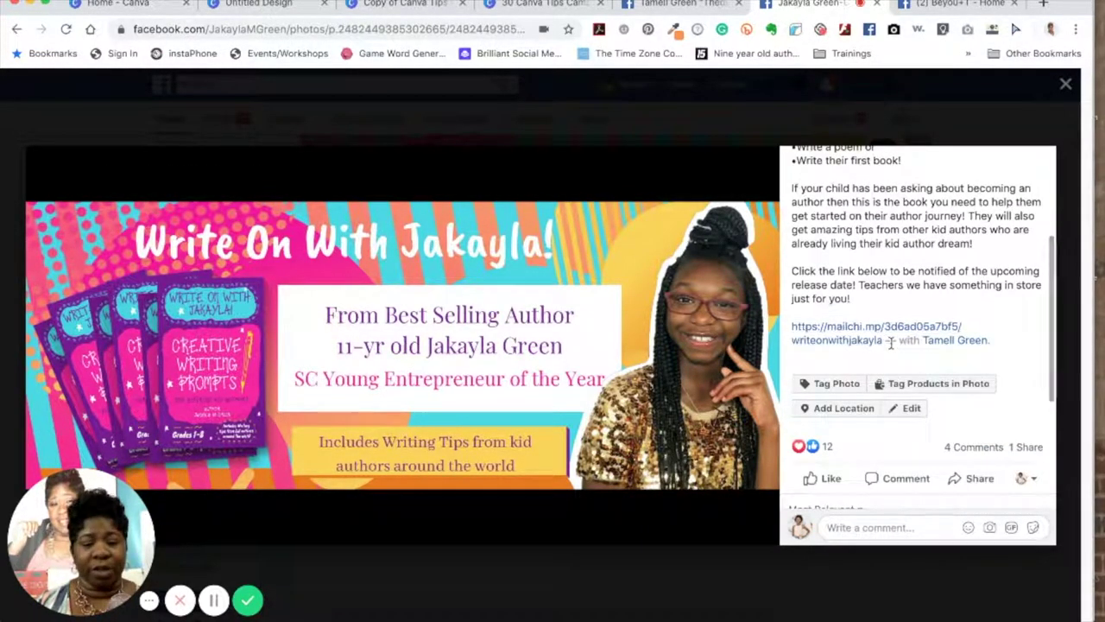
click(1066, 84)
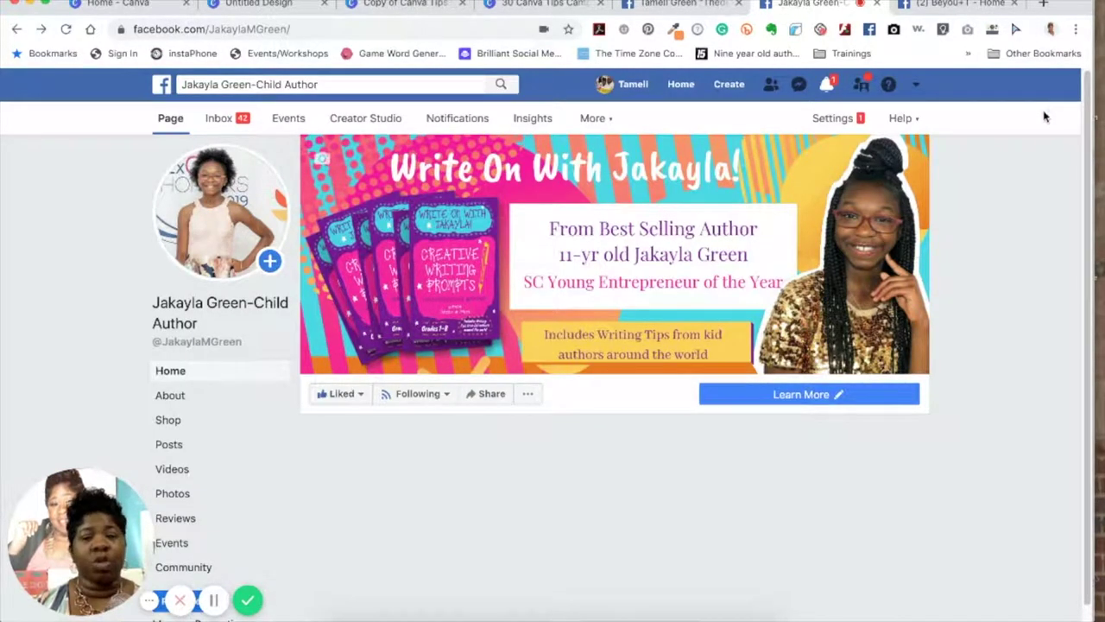
Examine the Beyou+T page's cover photo and its caption, and close the photo view
click(954, 5)
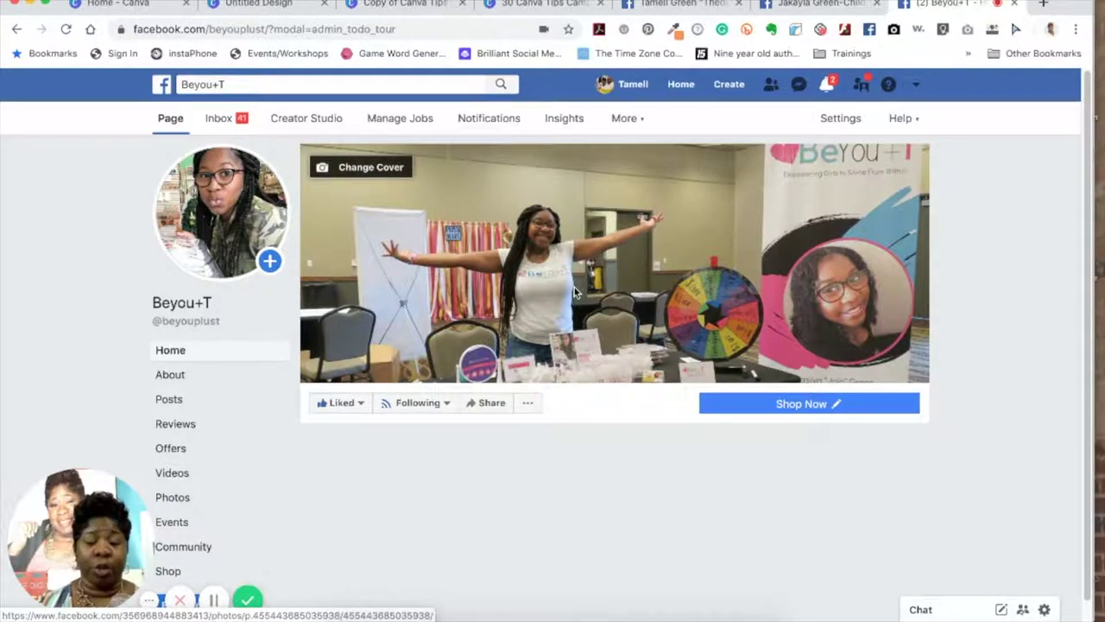
click(647, 280)
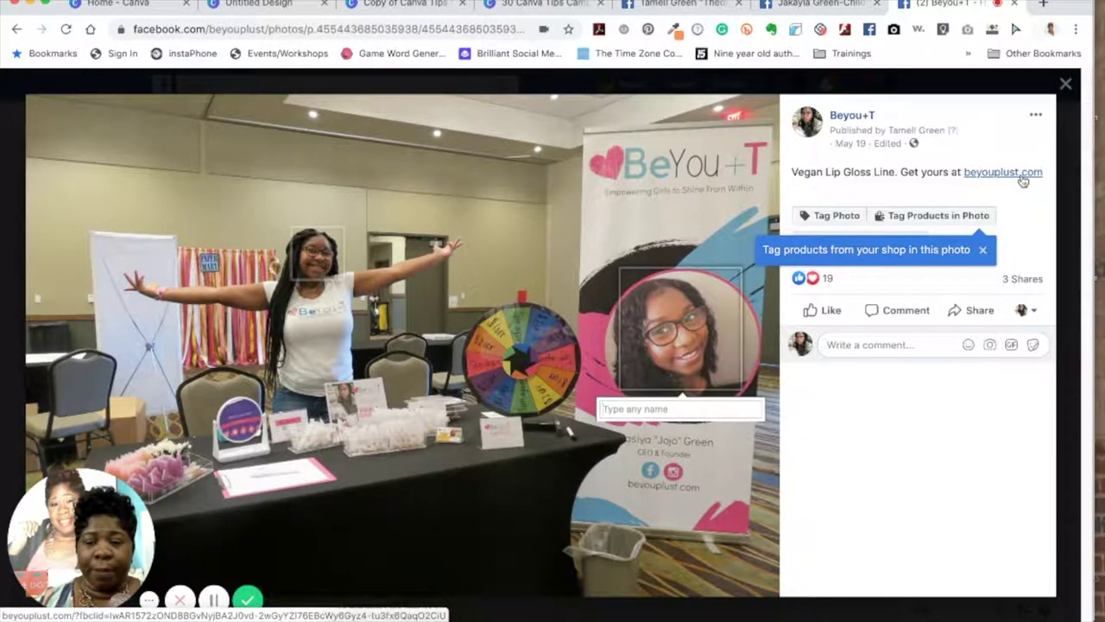
click(1066, 83)
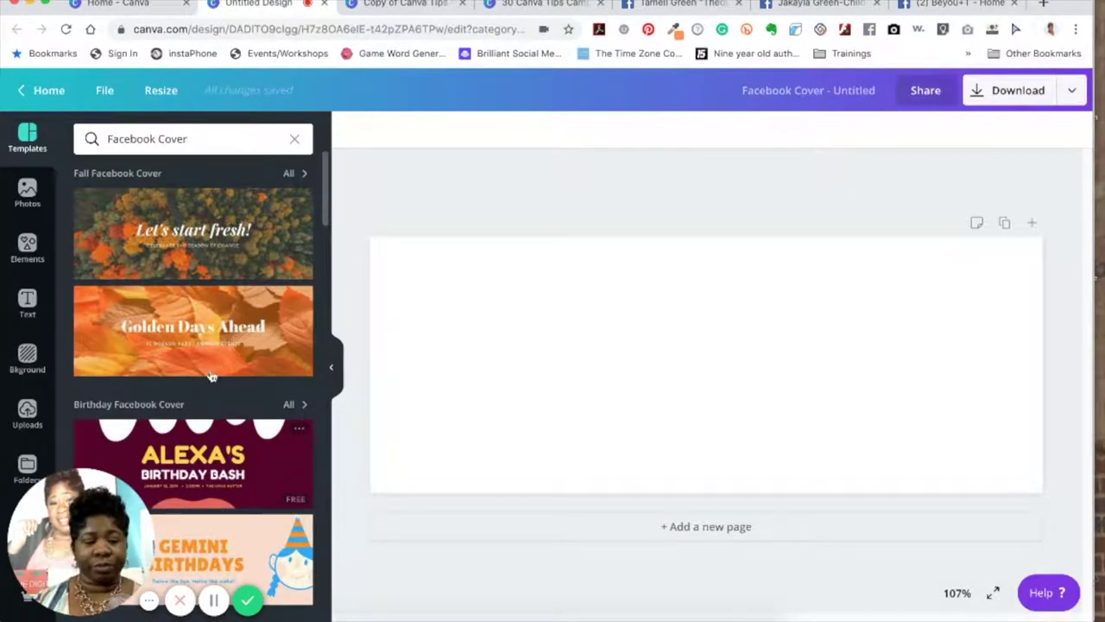
Browse the Facebook Cover templates and apply the yellow "POP! Show" template to the blank design
scroll(222, 366, down, 3)
scroll(222, 366, down, 4)
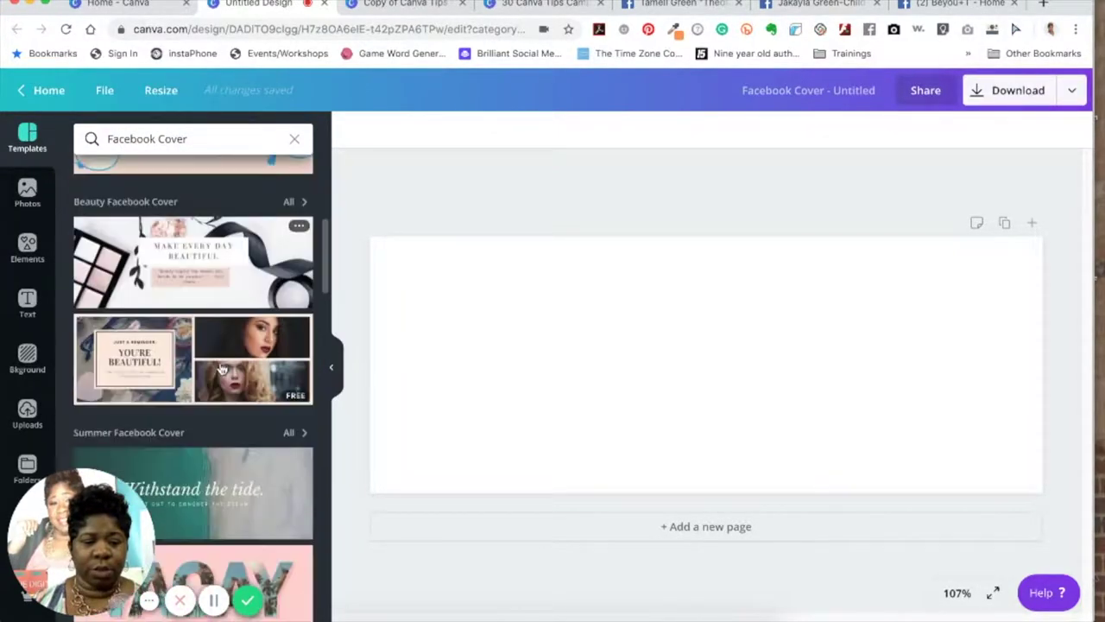
scroll(219, 369, down, 10)
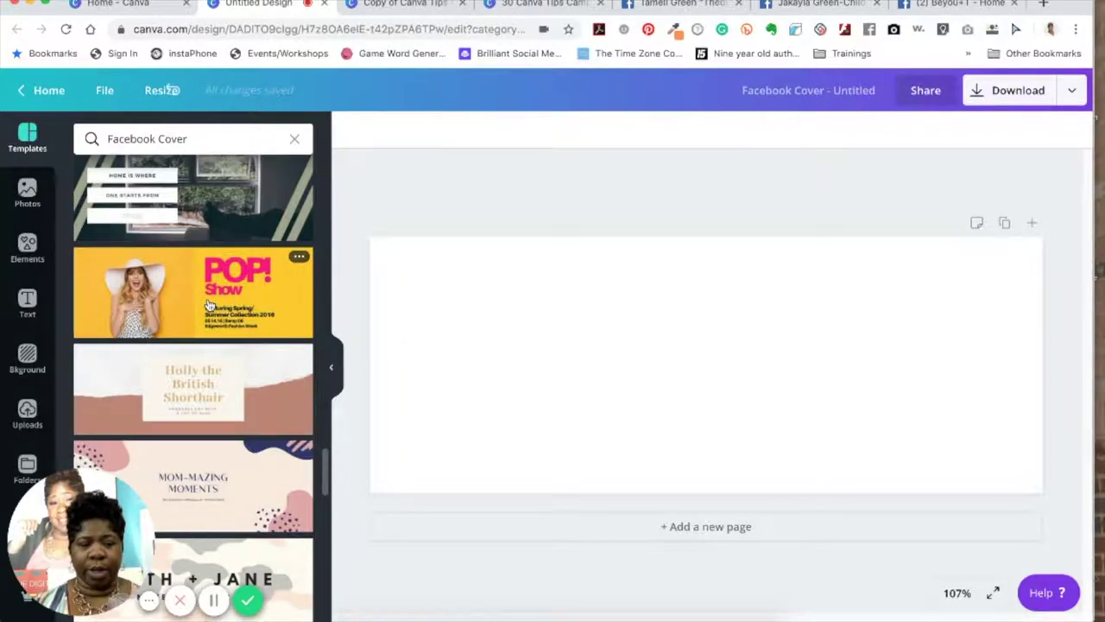
click(208, 302)
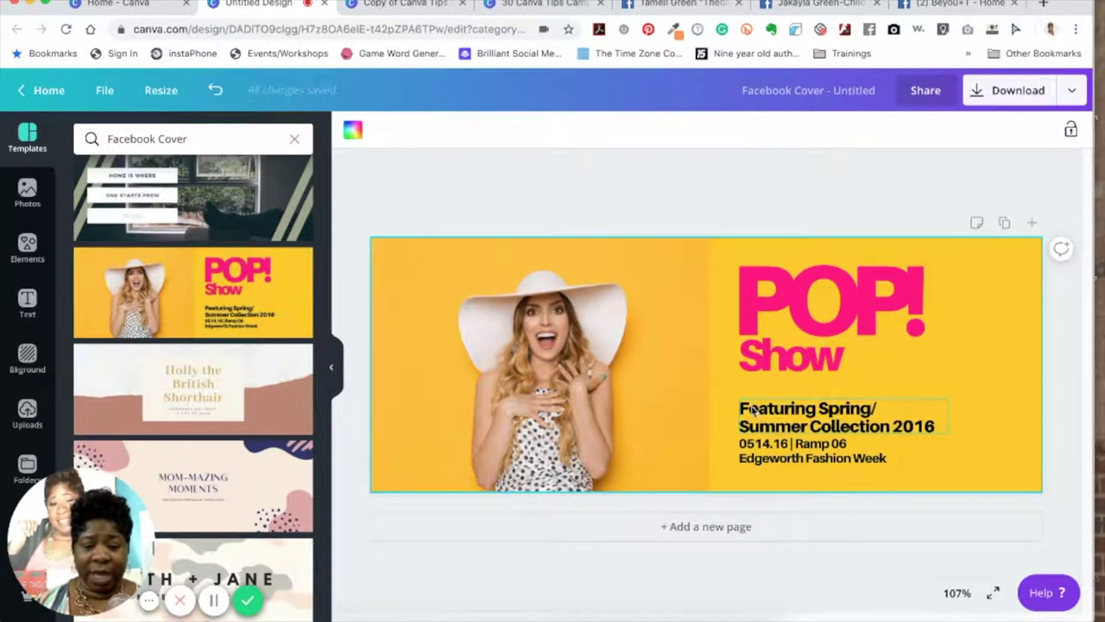
click(1016, 281)
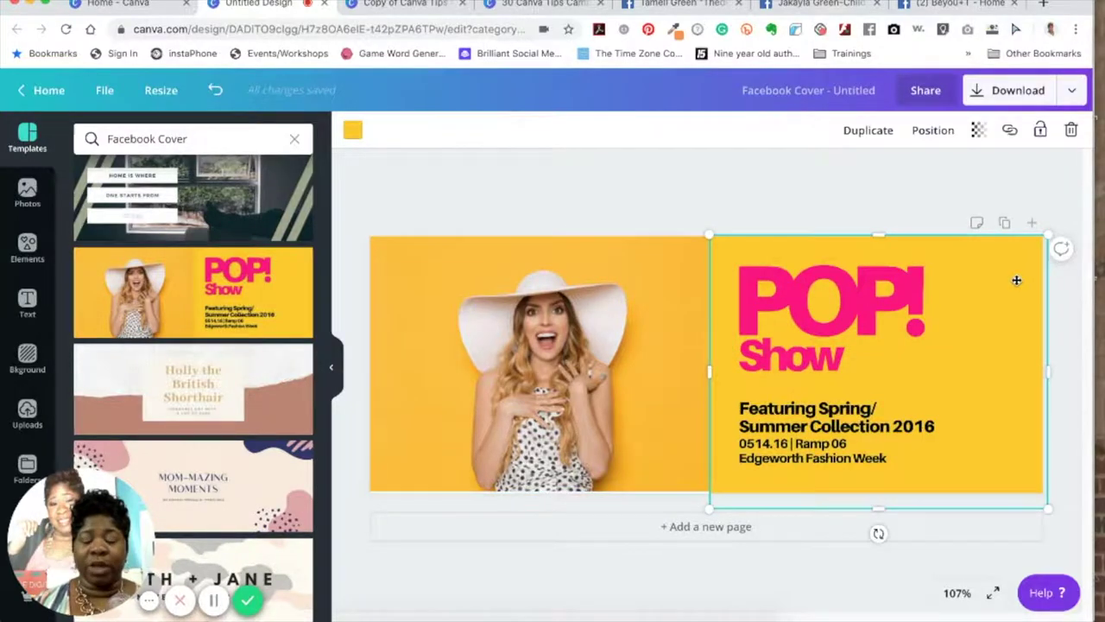
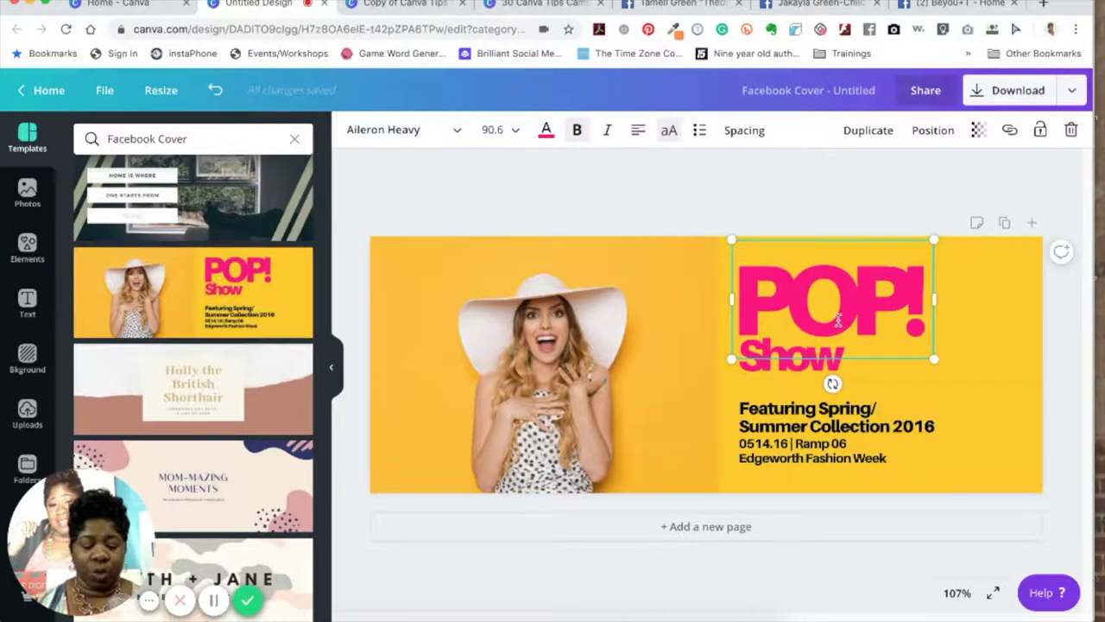
Replace the "POP!" heading with "HELLO" and widen its text box so the word fits on one line
key(super+a)
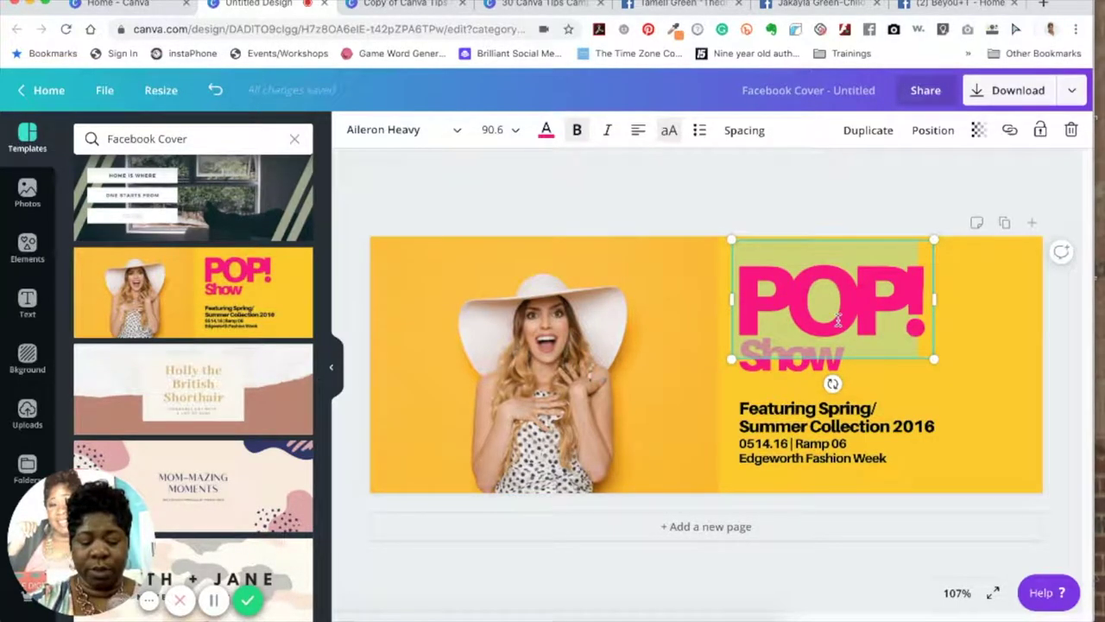
text(HEY)
key(BackSpace)
text(LL)
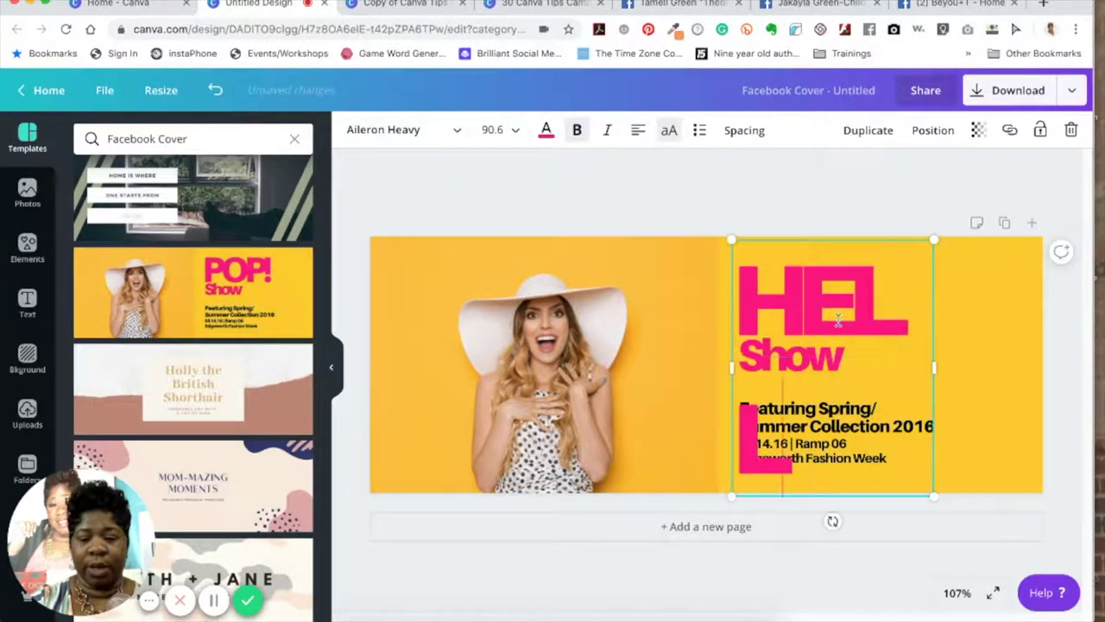
text(O)
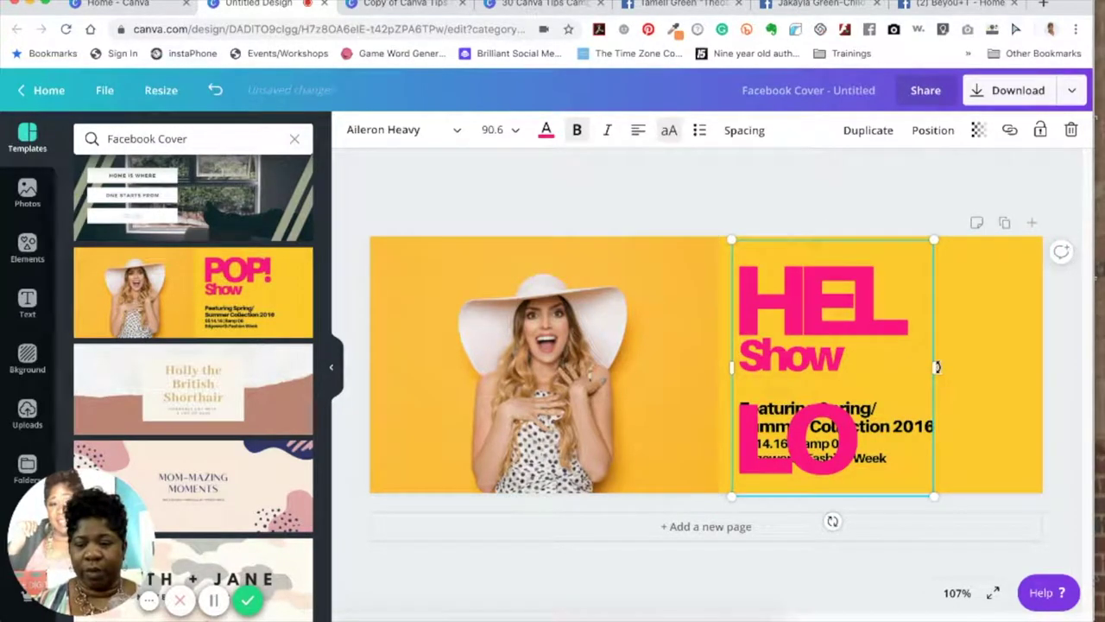
drag(934, 369, 1020, 353)
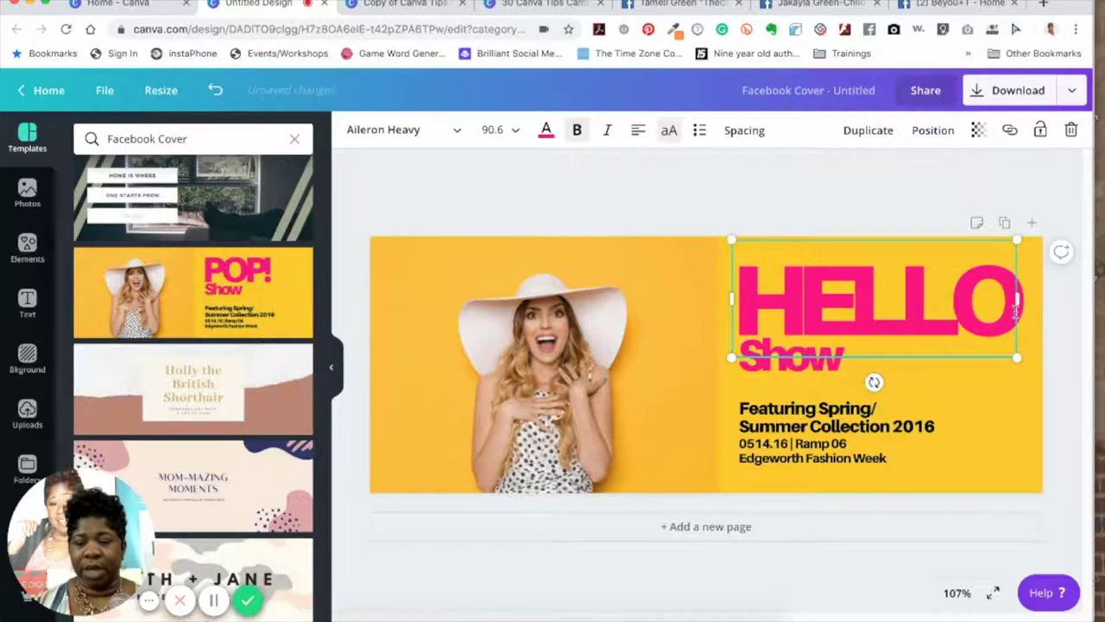
Resize the HELLO heading to font size 91.7, keeping its text box wide enough for a single line
drag(1017, 299, 931, 353)
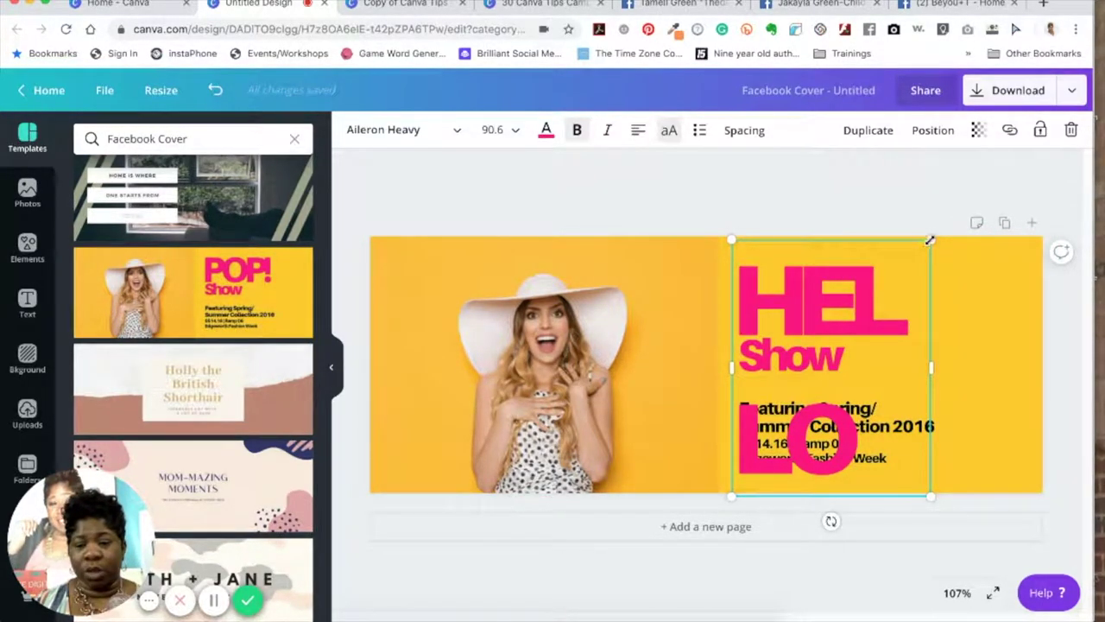
mouse_move(930, 240)
mouse_down()
mouse_move(968, 208)
mouse_move(934, 240)
mouse_up()
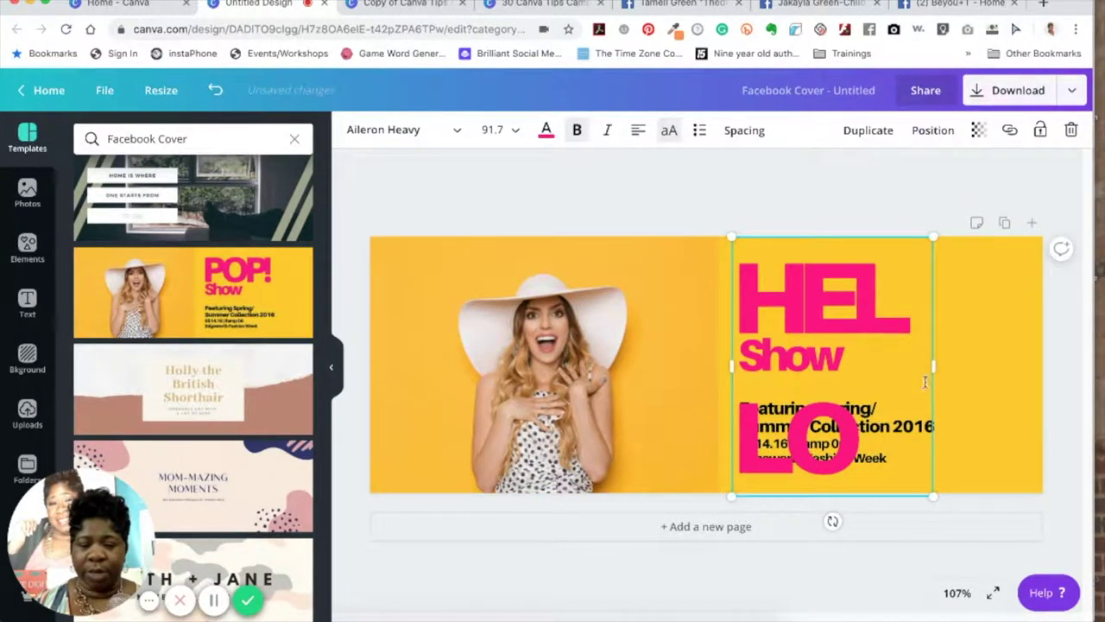
drag(937, 365, 1021, 360)
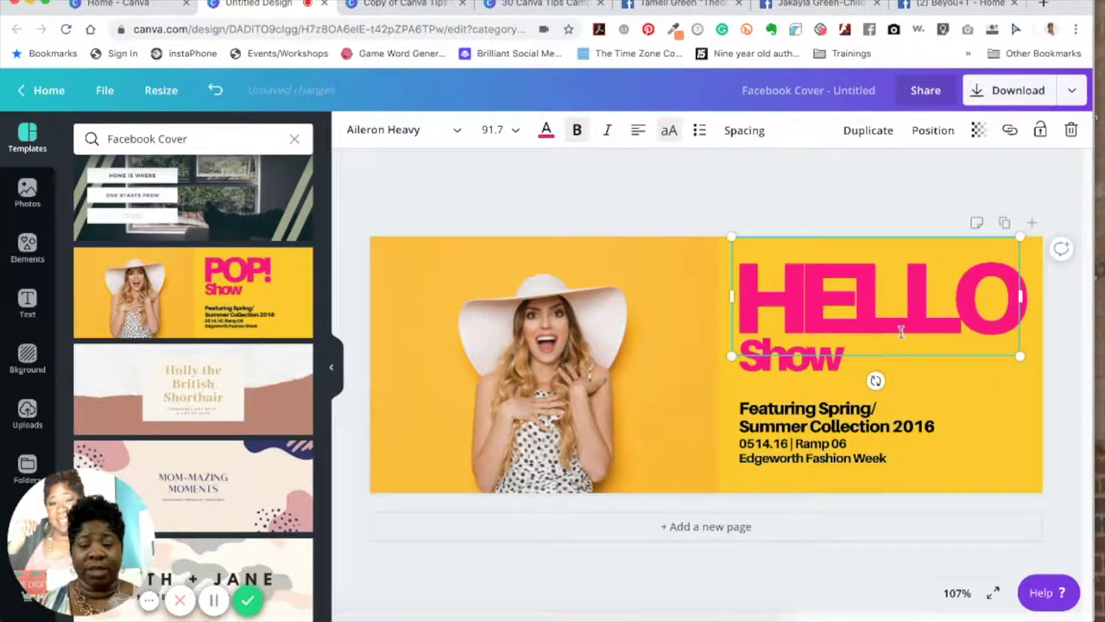
Delete the "Show" subheading and move the "Featuring Spring/Summer Collection 2016" text up beneath the HELLO heading
click(781, 361)
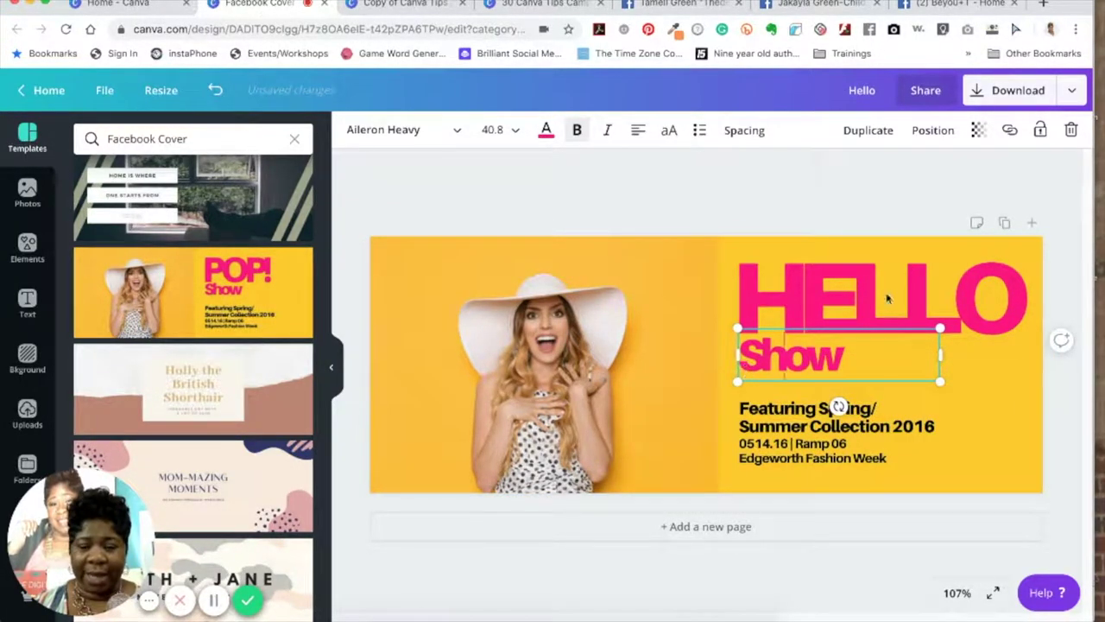
click(1072, 131)
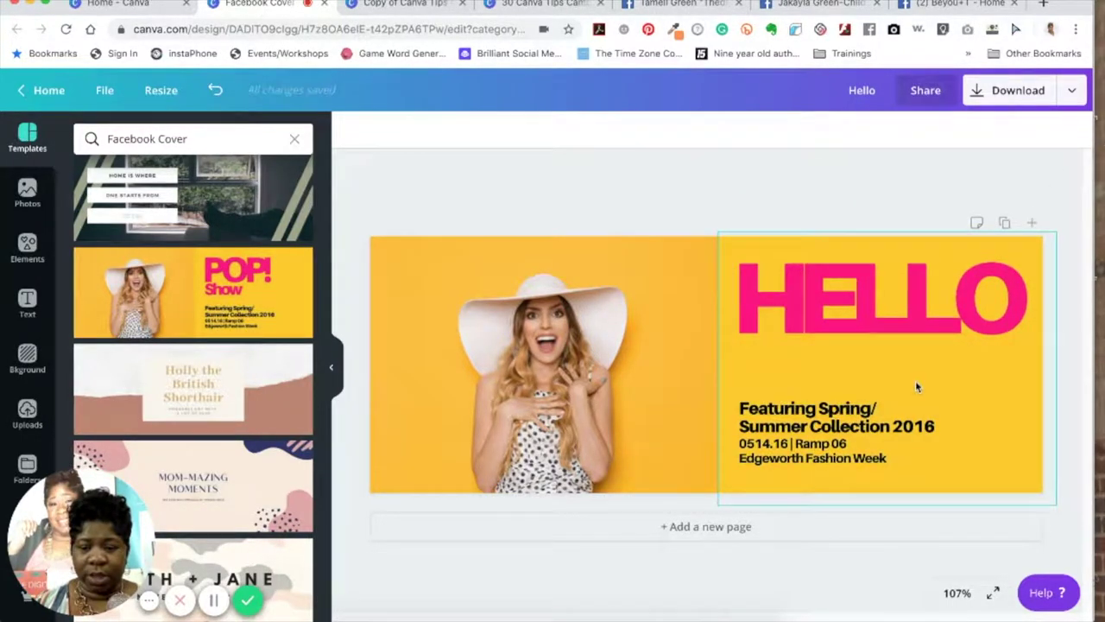
drag(814, 432, 809, 395)
drag(790, 445, 784, 442)
Replace the "Featuring Spring/Summer Collection 2016" text with "Launching Soon!"
click(785, 389)
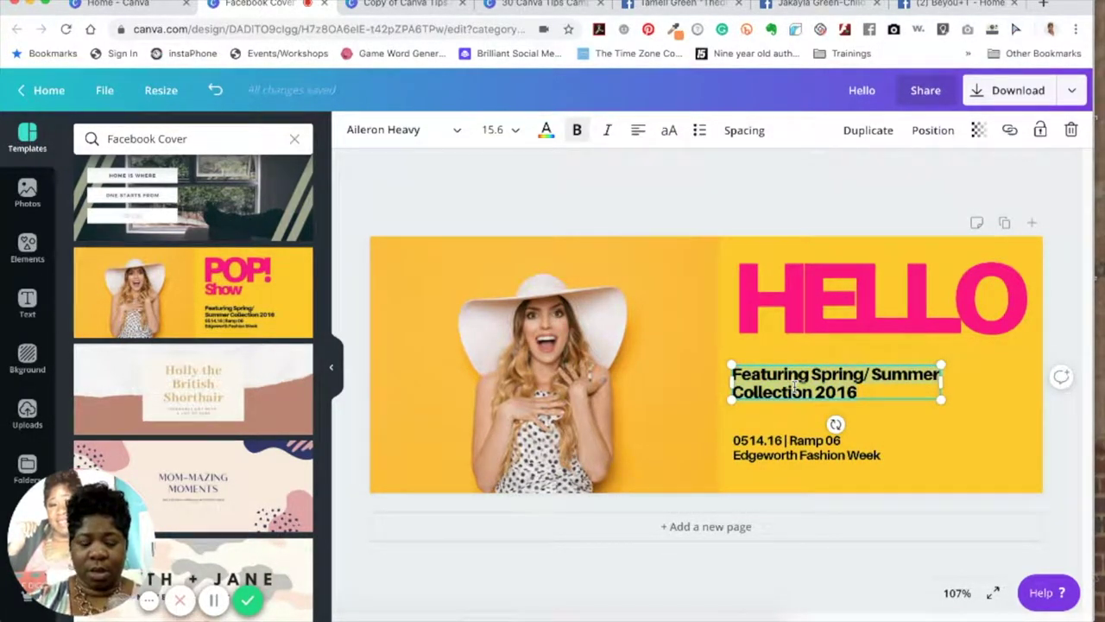
text(My)
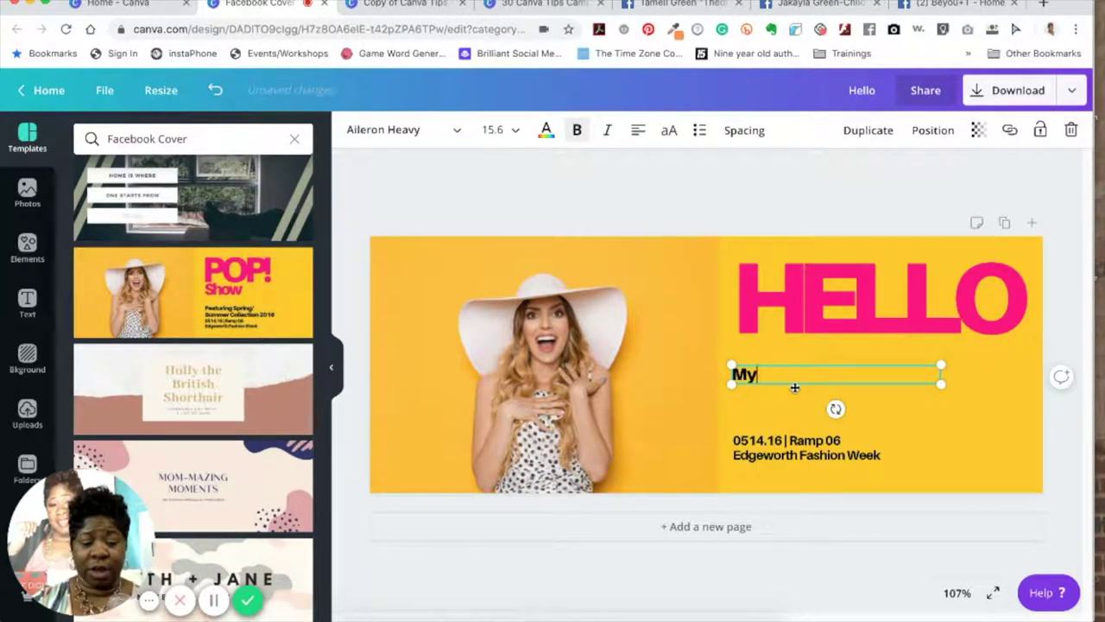
key(BackSpace)
text(Launching)
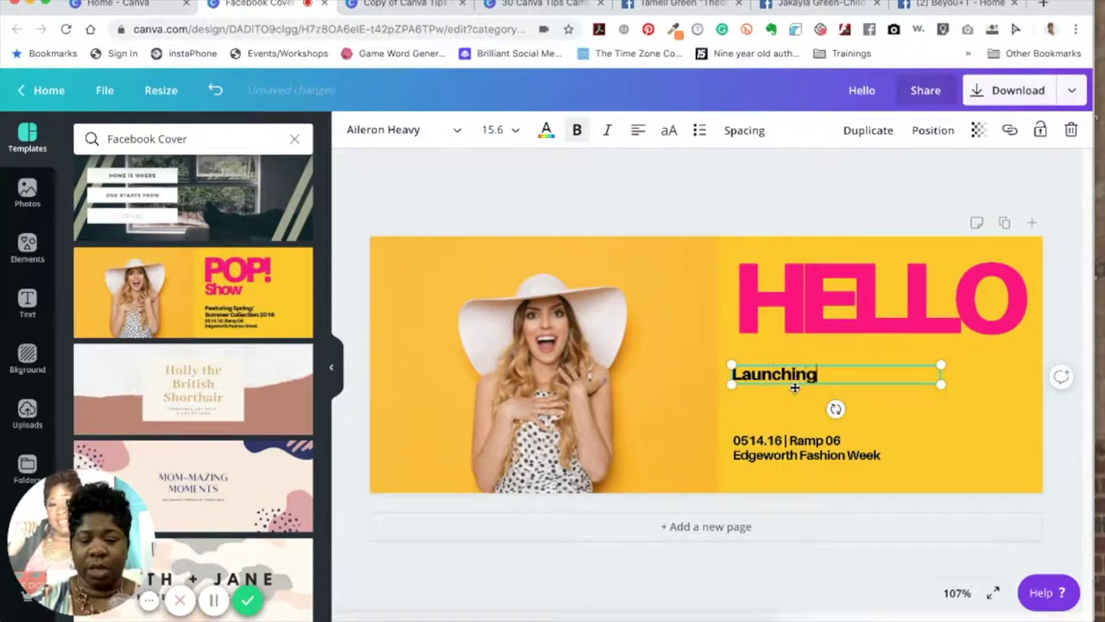
text( Soon!)
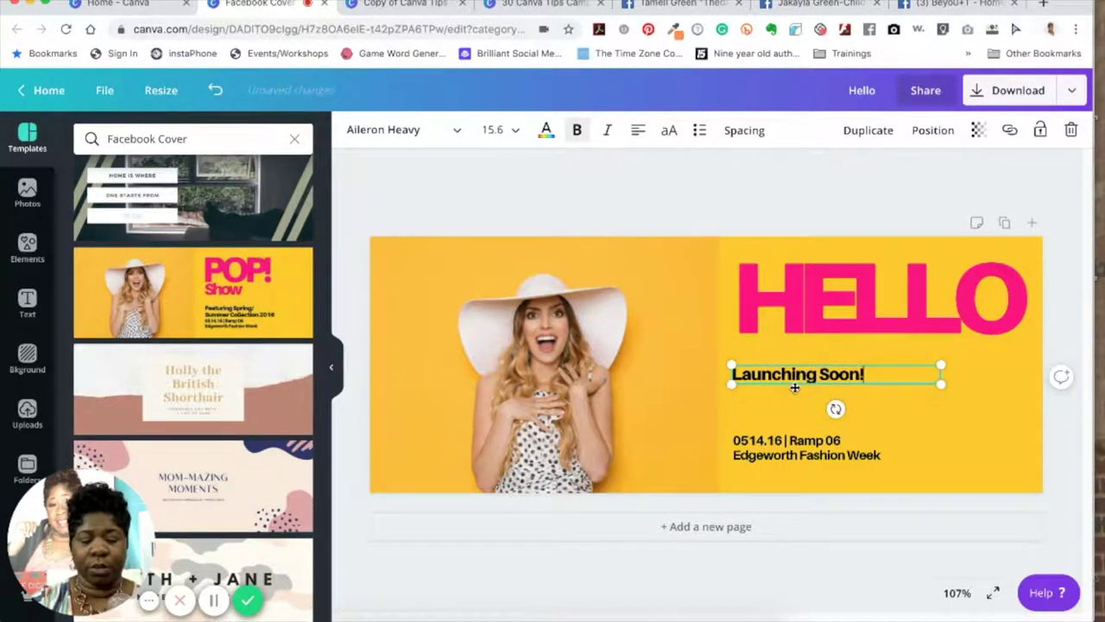
Replace the date and venue text near the cover's lower edge with "10.10.2019"
click(762, 444)
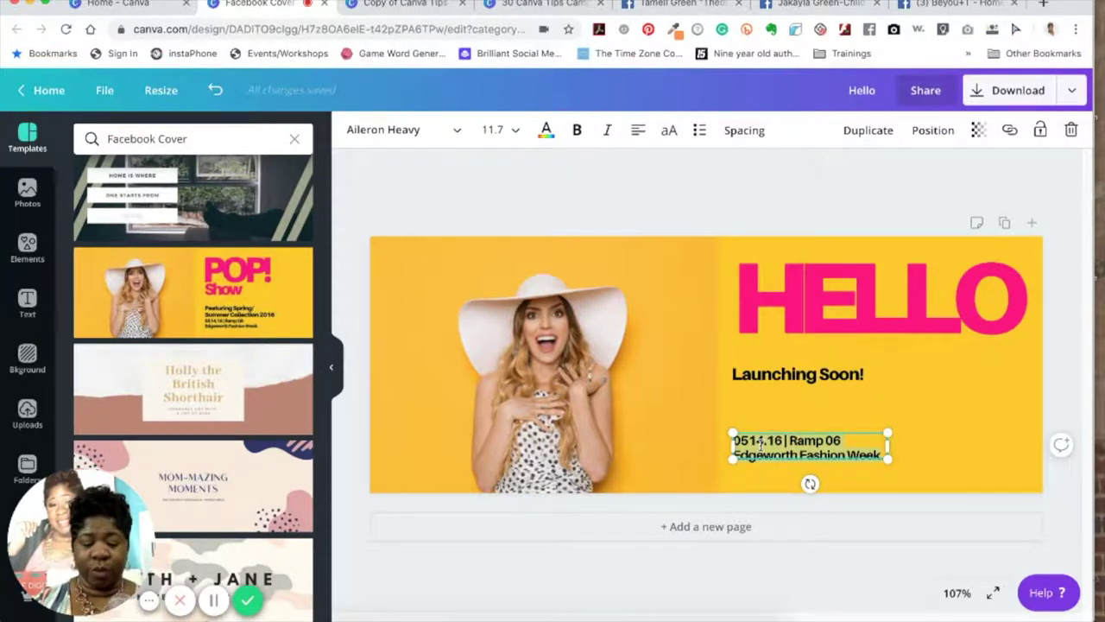
text(1)
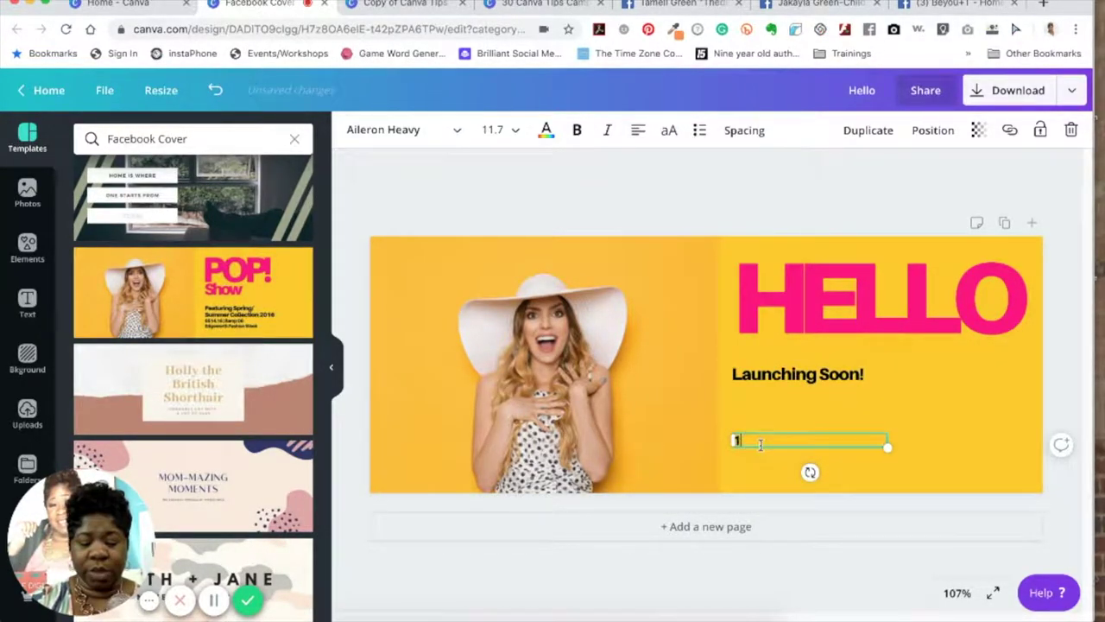
text(0.)
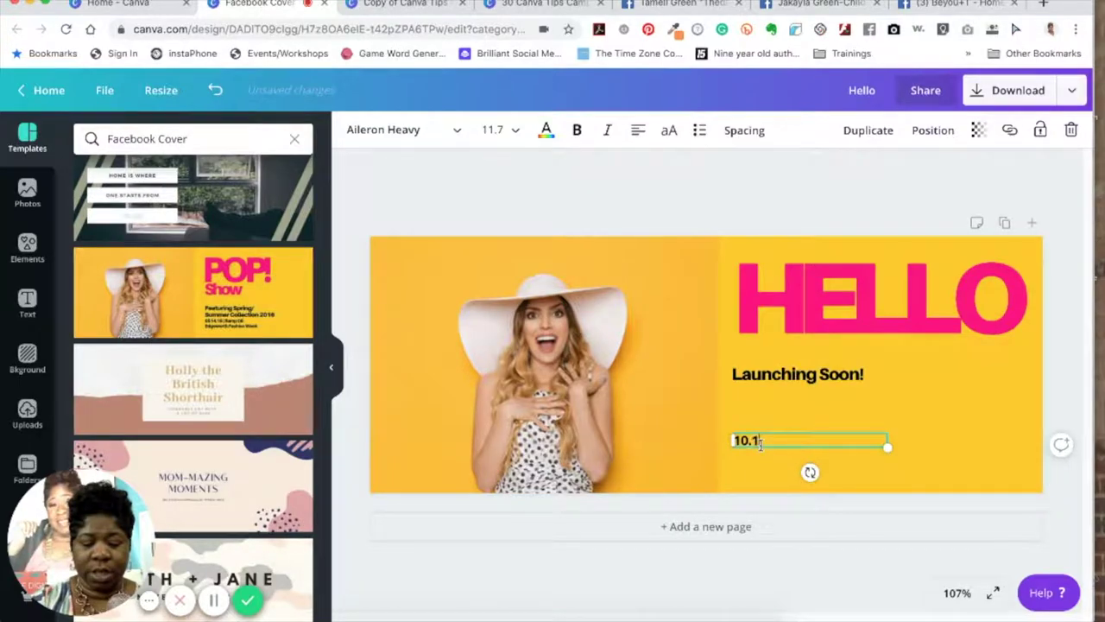
text(19.2019)
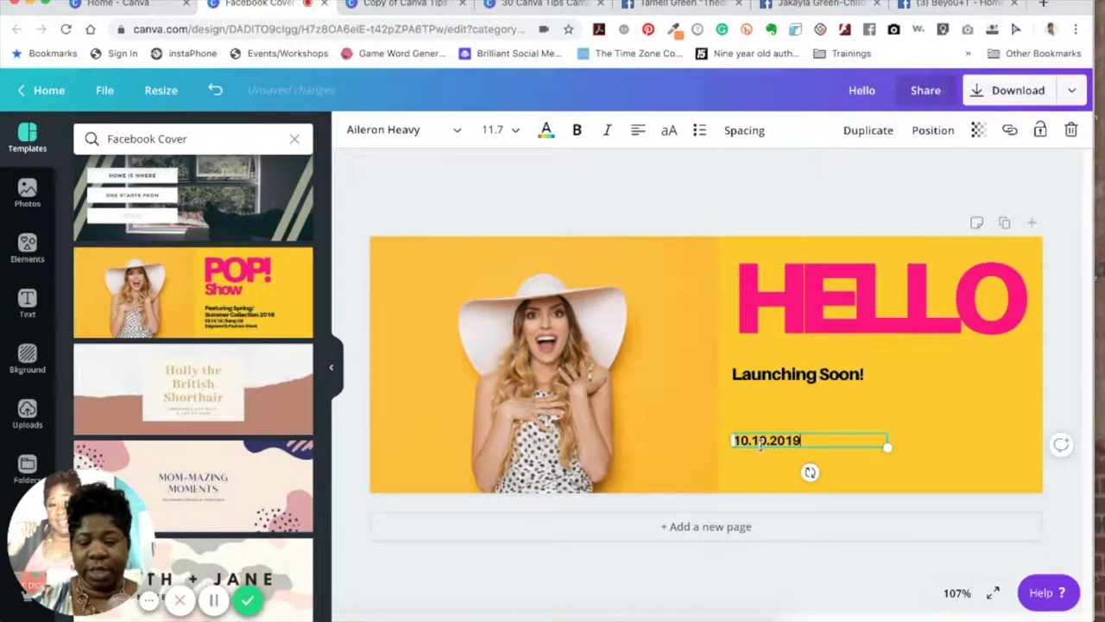
click(767, 511)
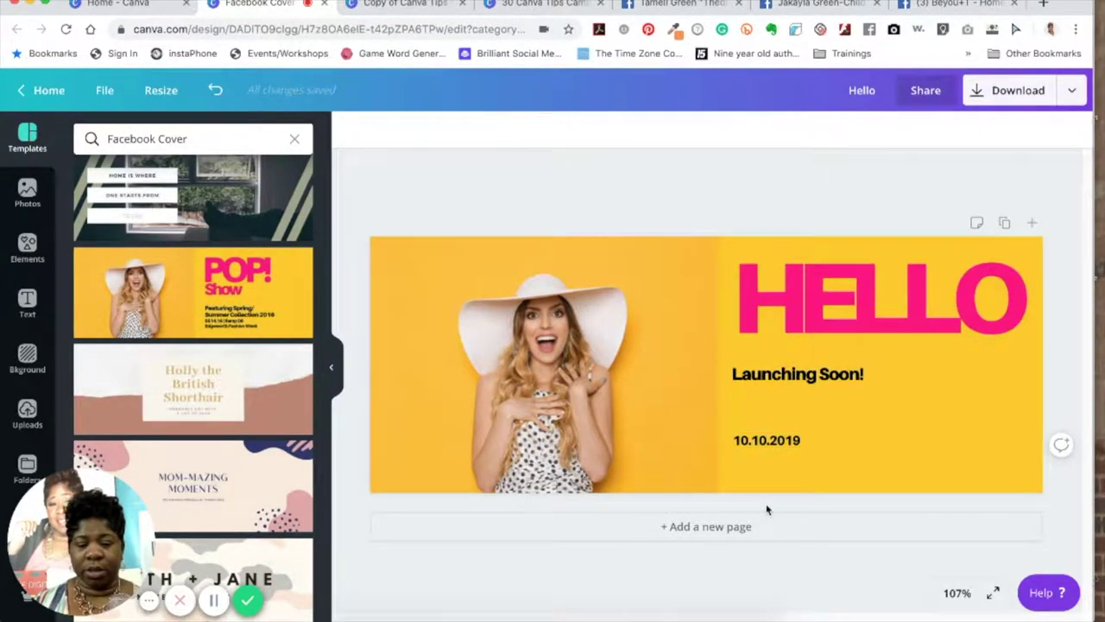
click(779, 375)
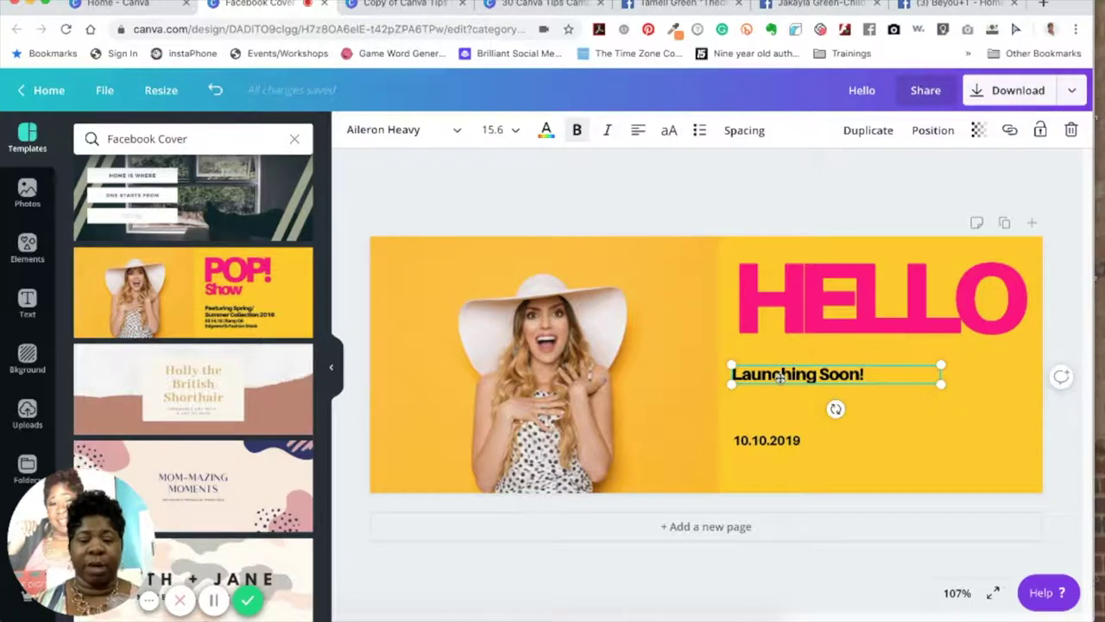
click(824, 326)
click(810, 306)
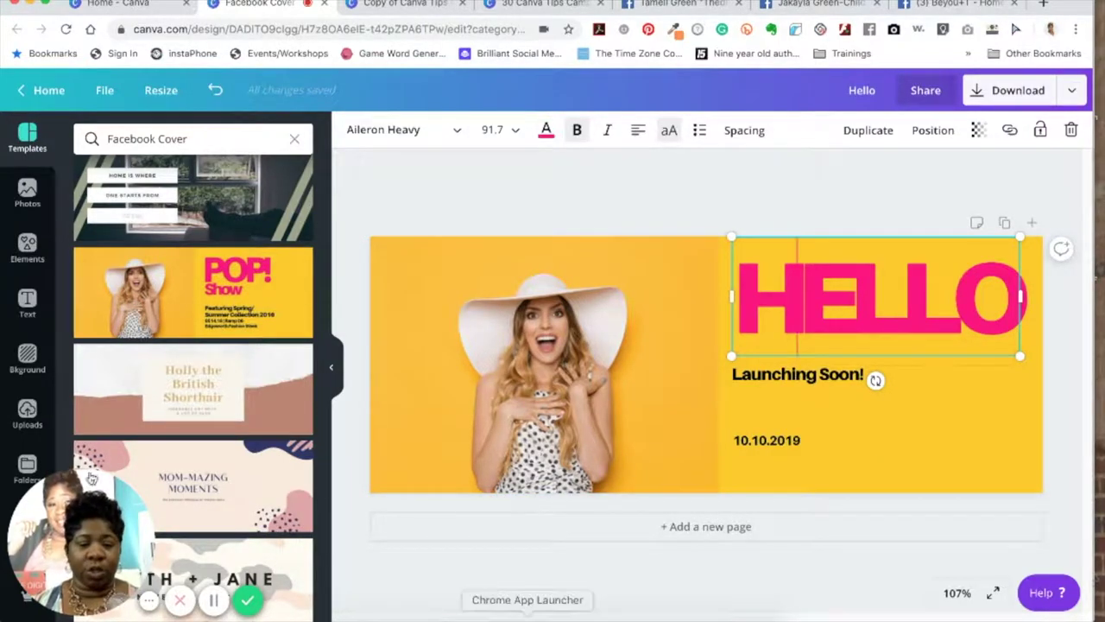
Recolour the HELLO heading coral and the yellow panel behind the text teal, using the Metamorphosis PR Firm palette
click(546, 131)
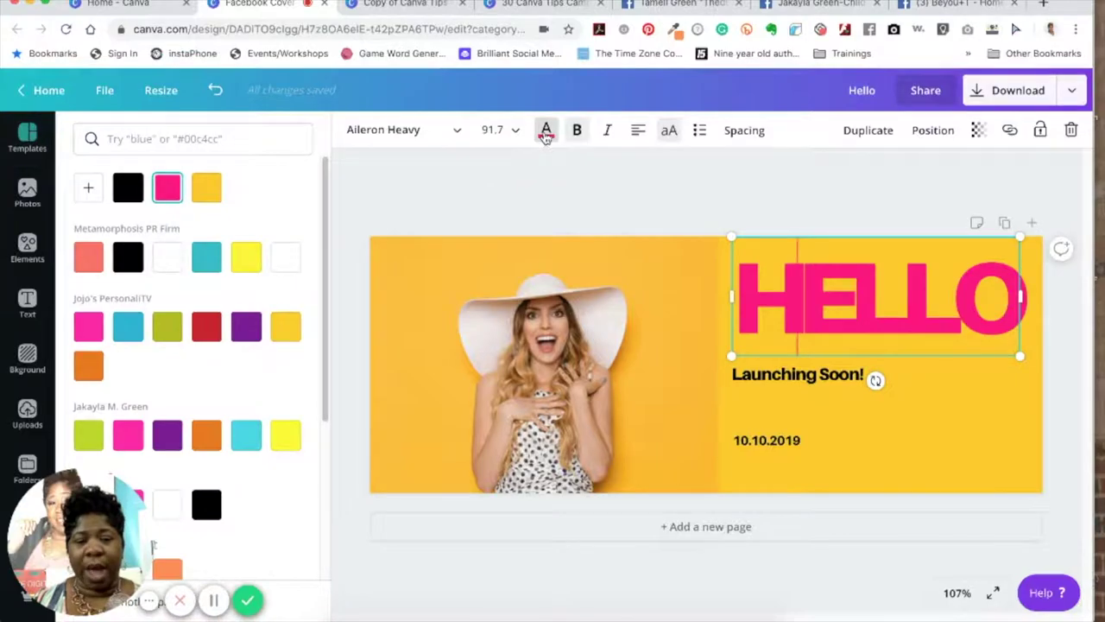
click(88, 259)
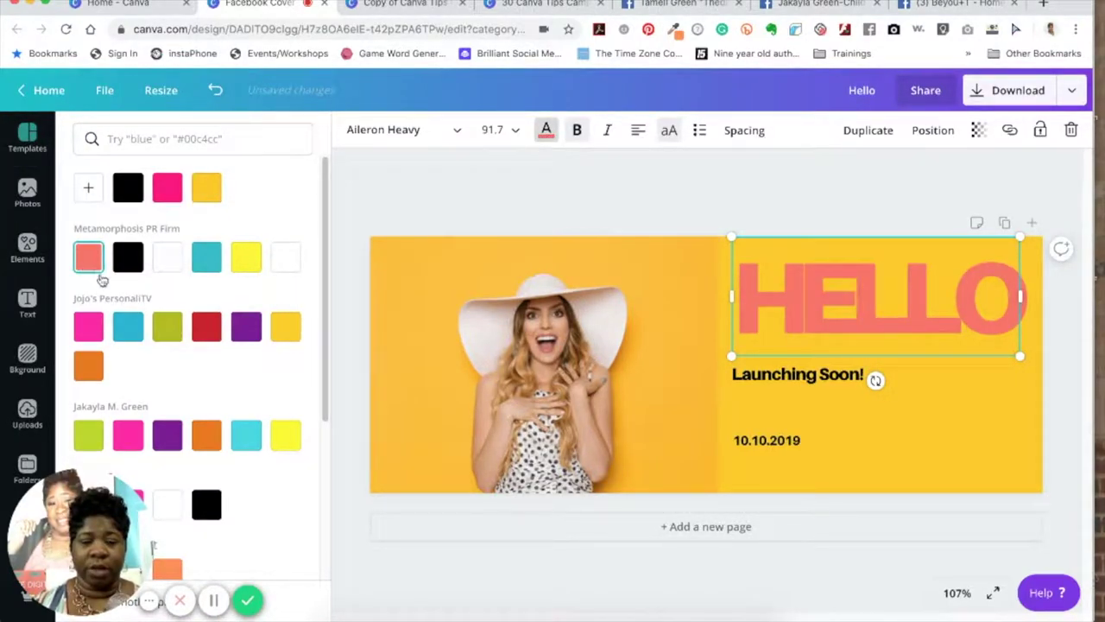
click(822, 422)
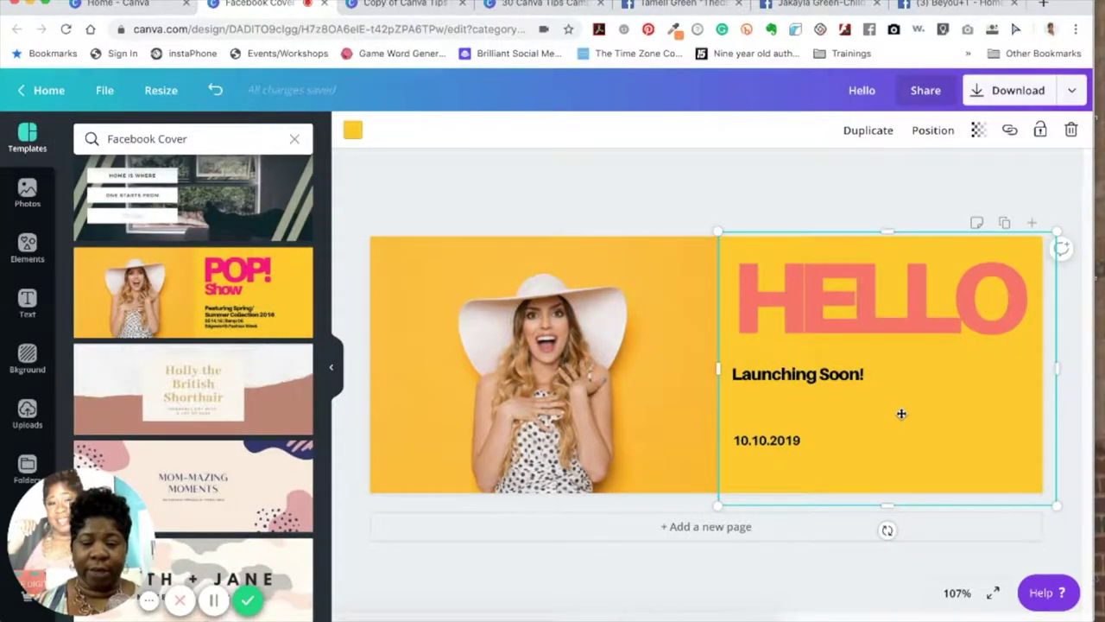
click(352, 131)
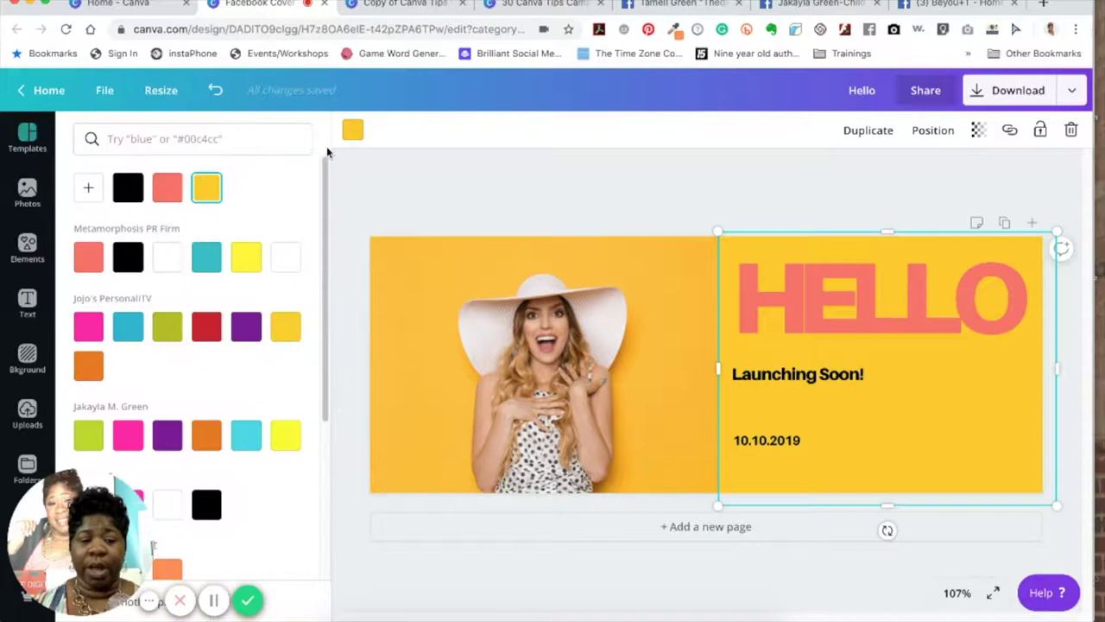
click(207, 257)
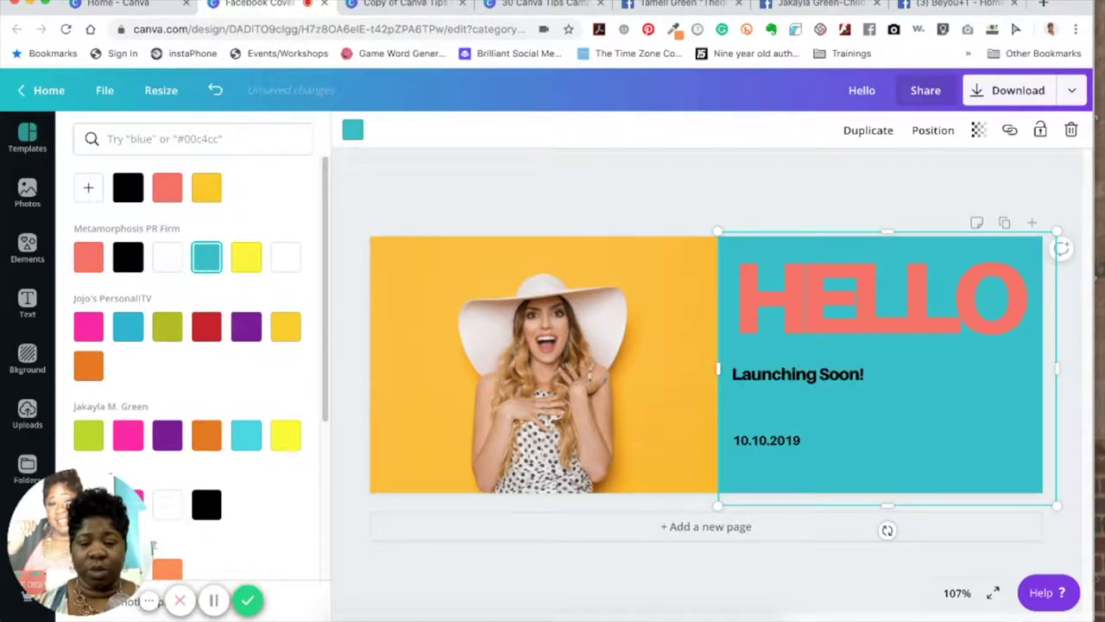
Recolour the "Launching Soon!" text and the "10.10.2019" date white
click(810, 380)
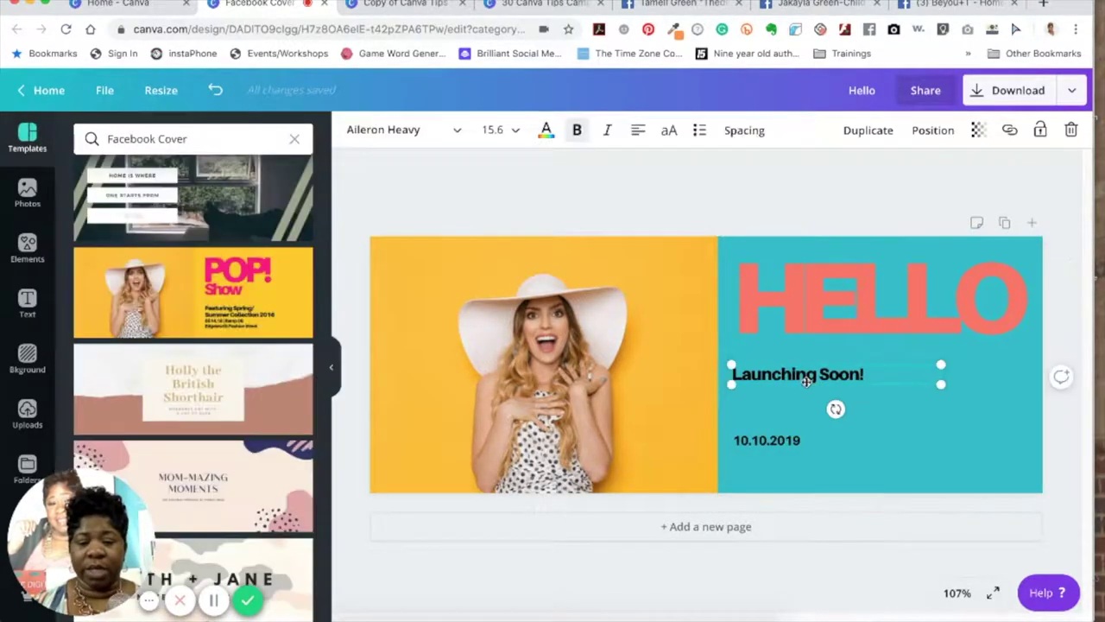
click(544, 133)
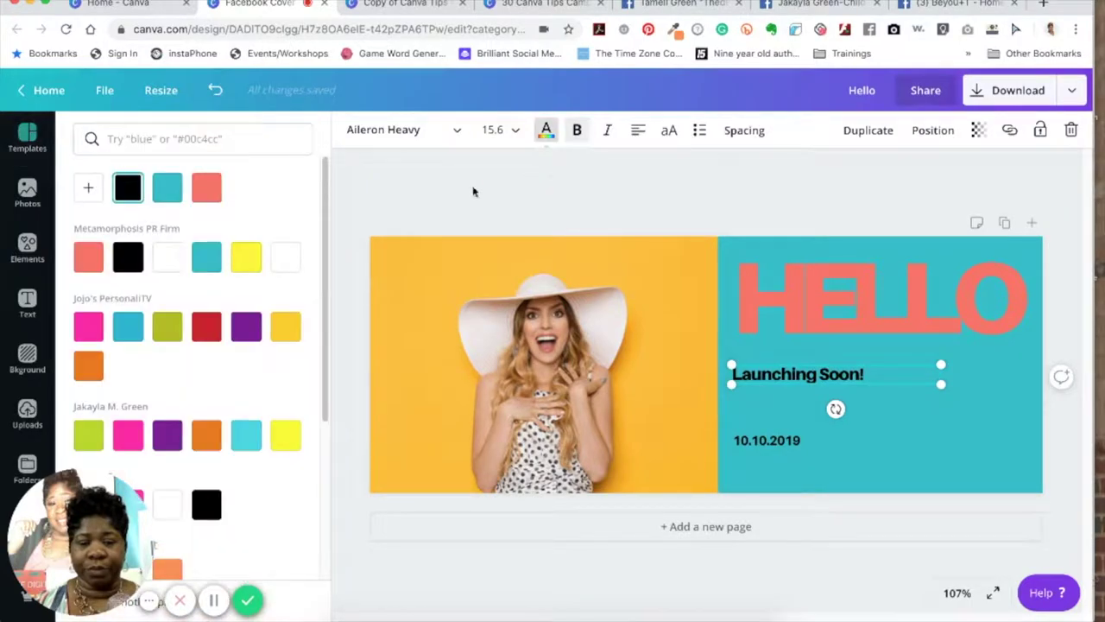
click(168, 256)
click(770, 441)
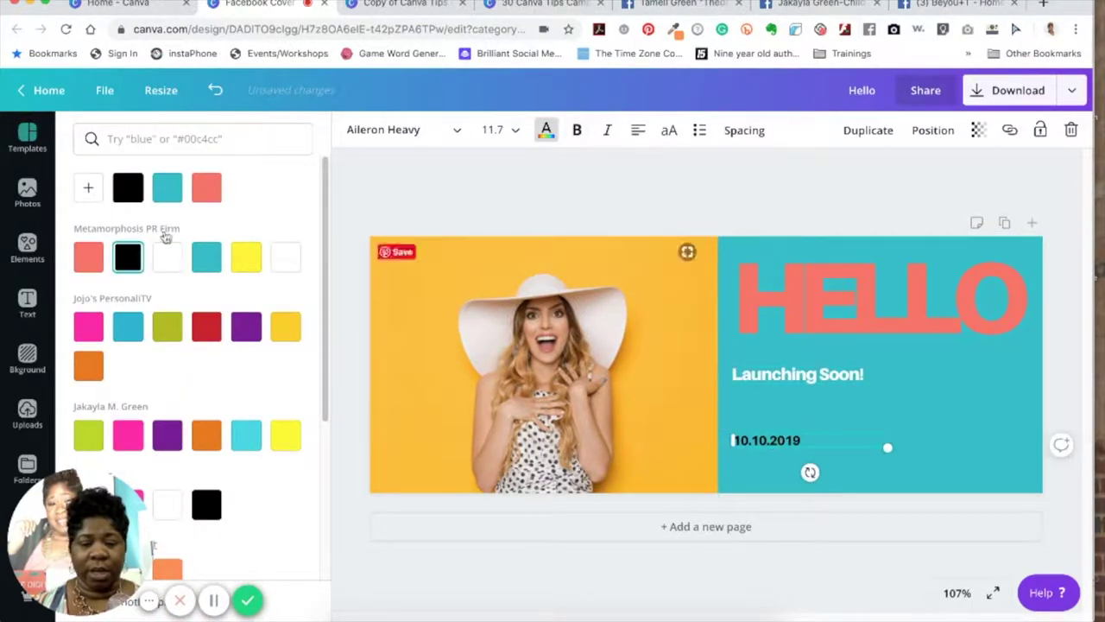
click(168, 253)
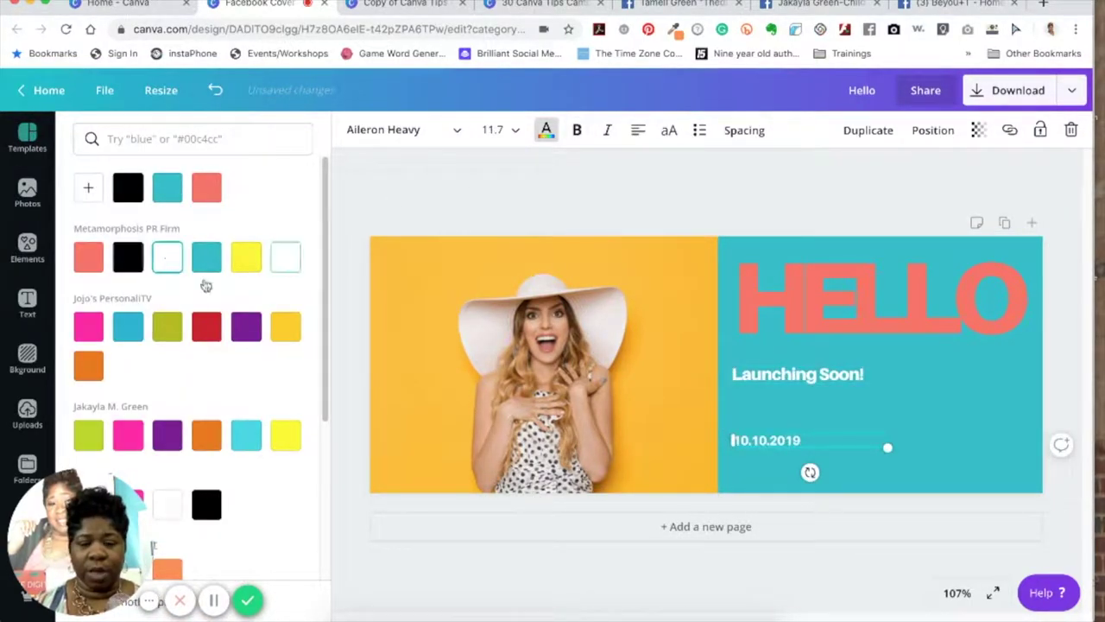
click(820, 504)
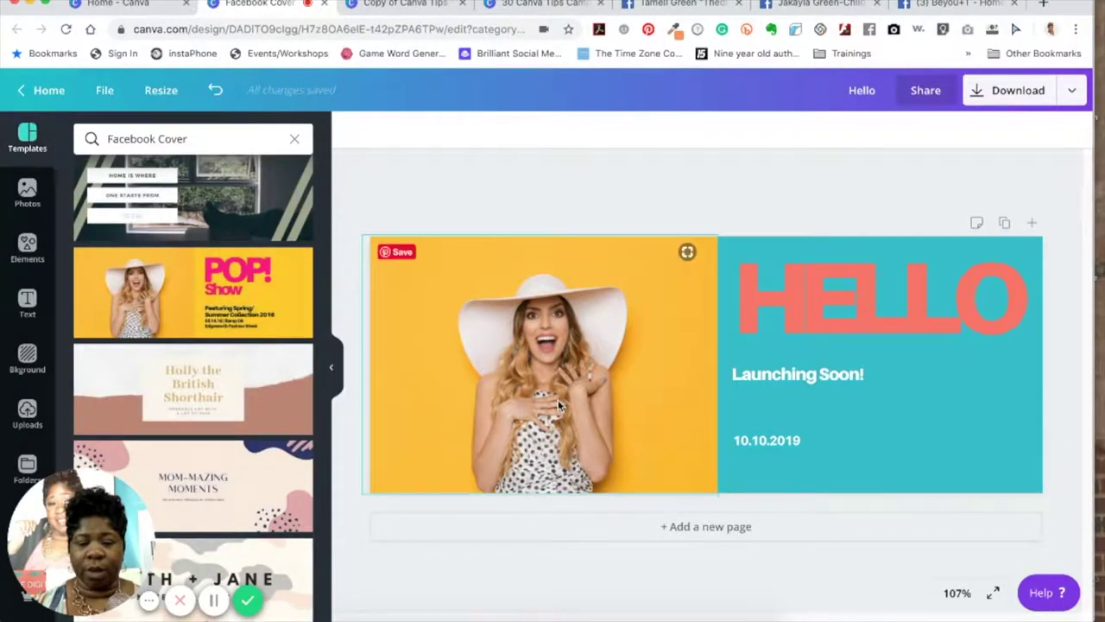
Search the photos for "tomatos", limit the results to free ones, and replace the woman's photo with the red tomatoes close-up
click(598, 346)
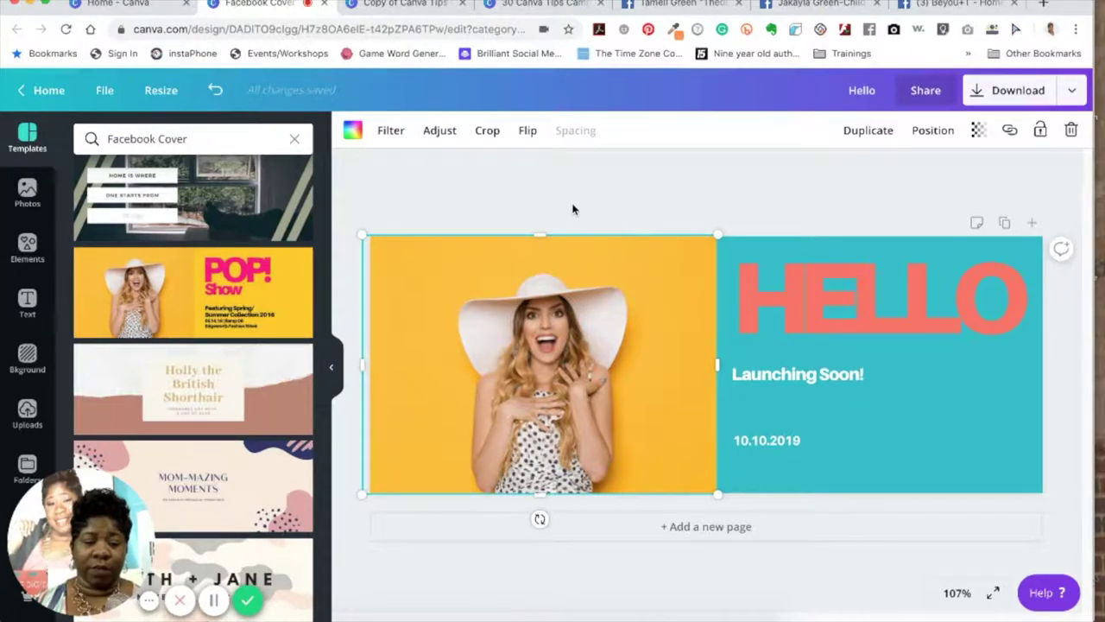
click(26, 192)
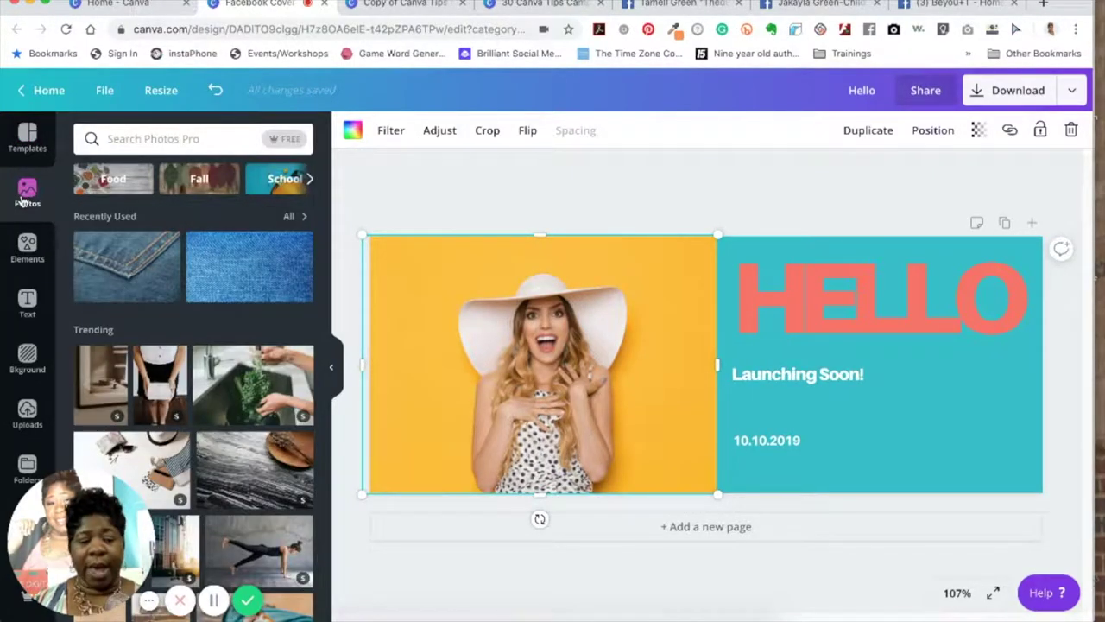
click(217, 143)
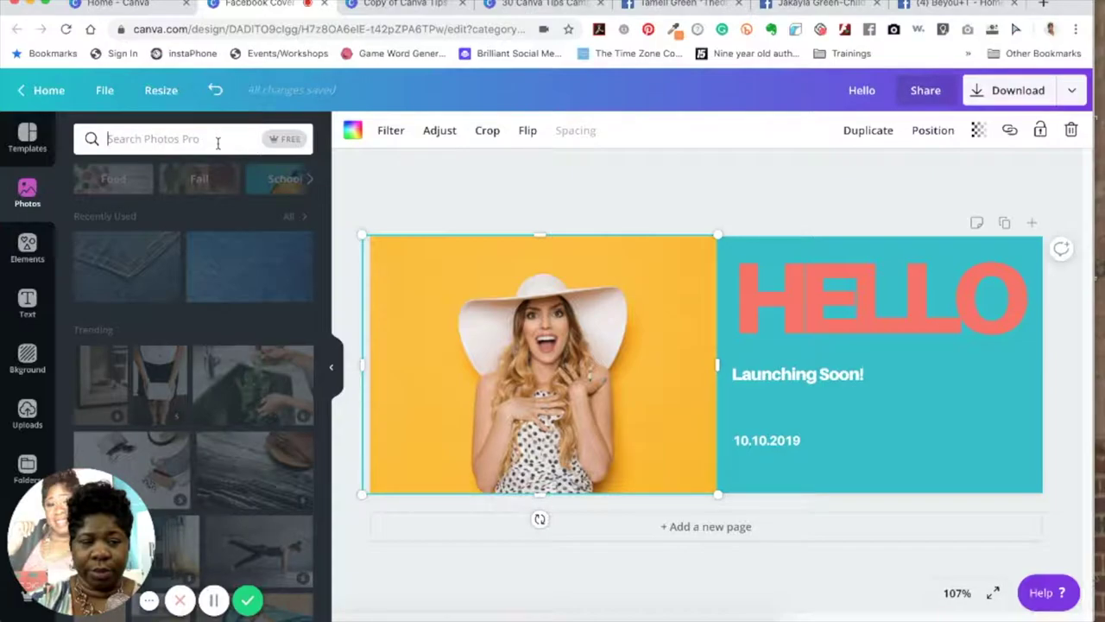
text(tomatos)
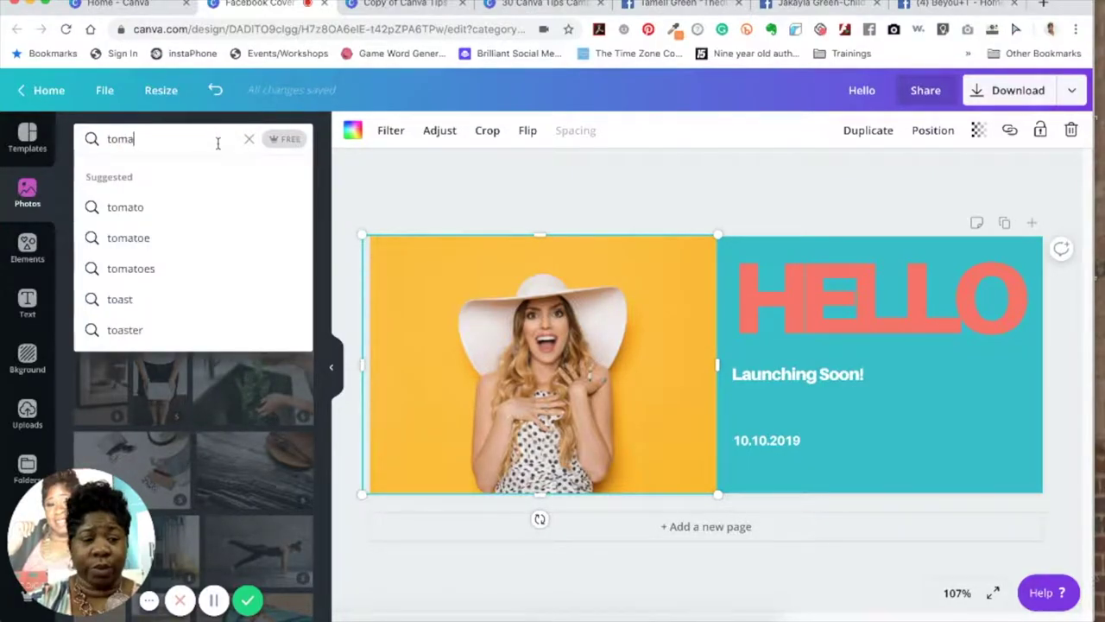
key(Return)
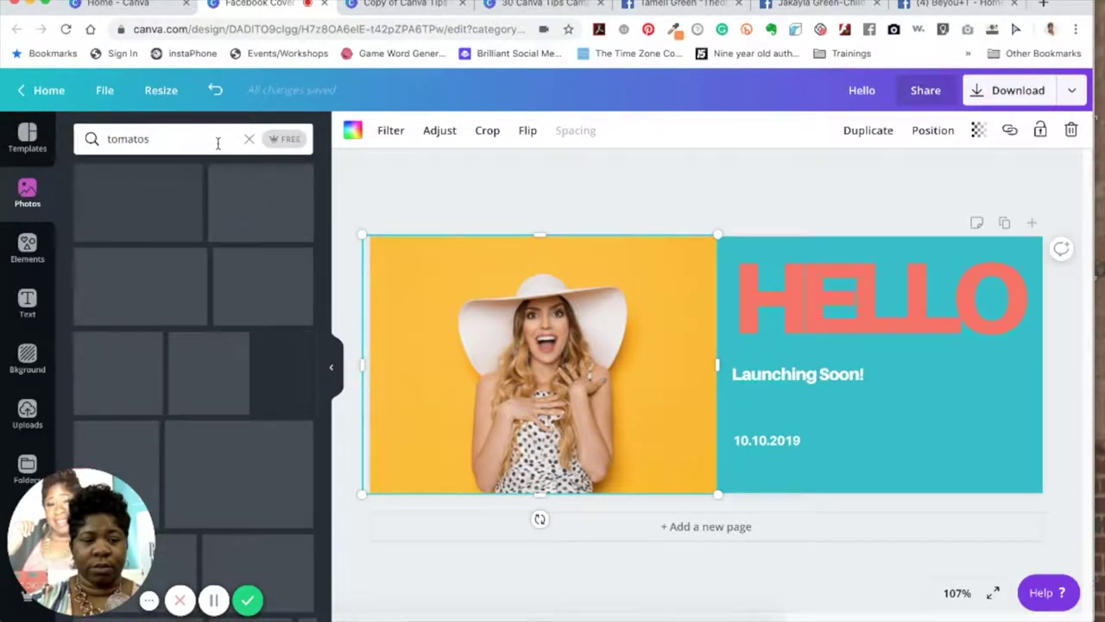
click(291, 141)
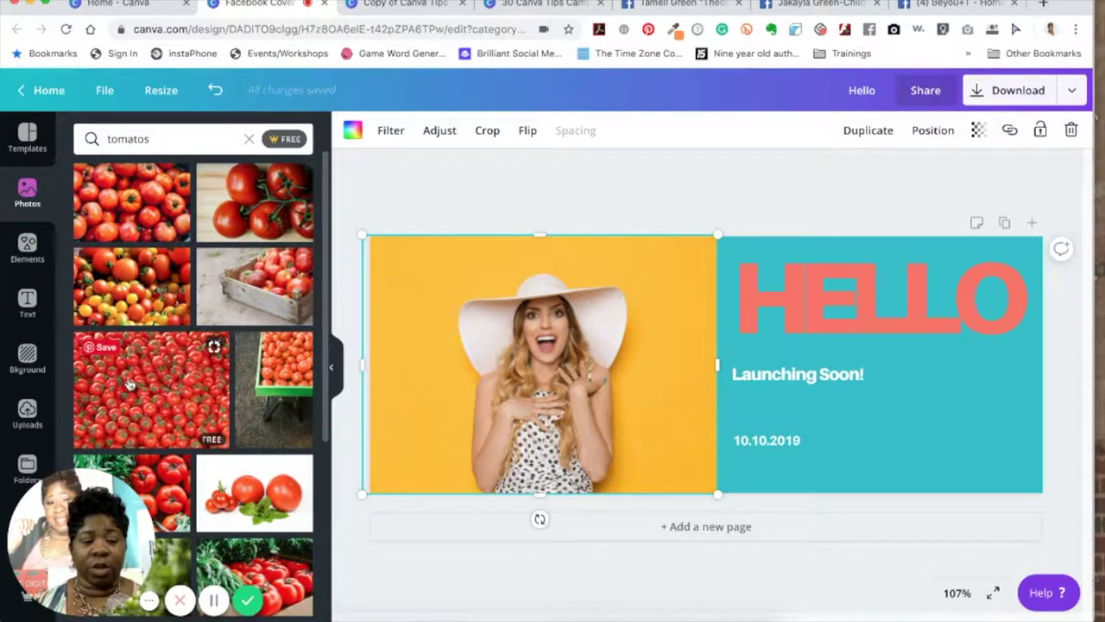
drag(133, 226, 438, 316)
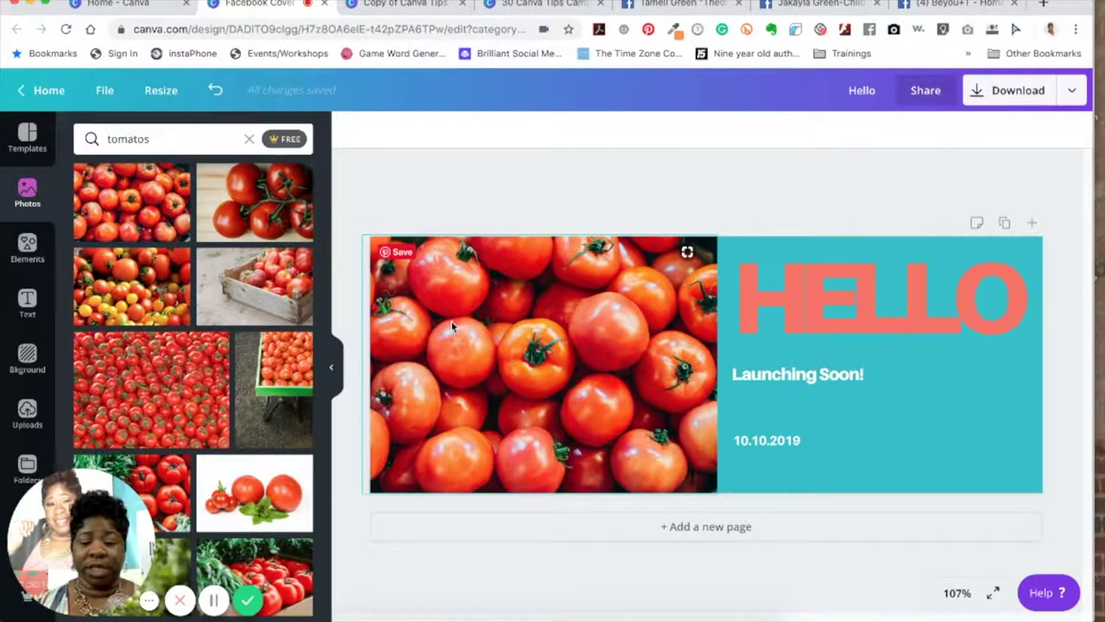
Recolour the panel behind the text black and the HELLO heading white
click(942, 457)
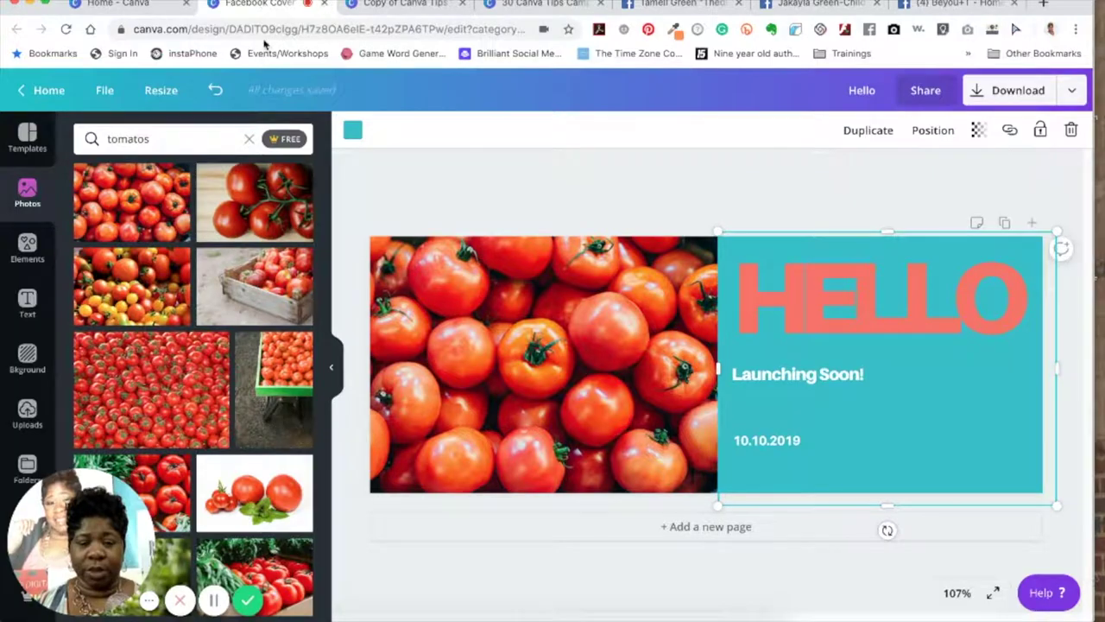
click(352, 131)
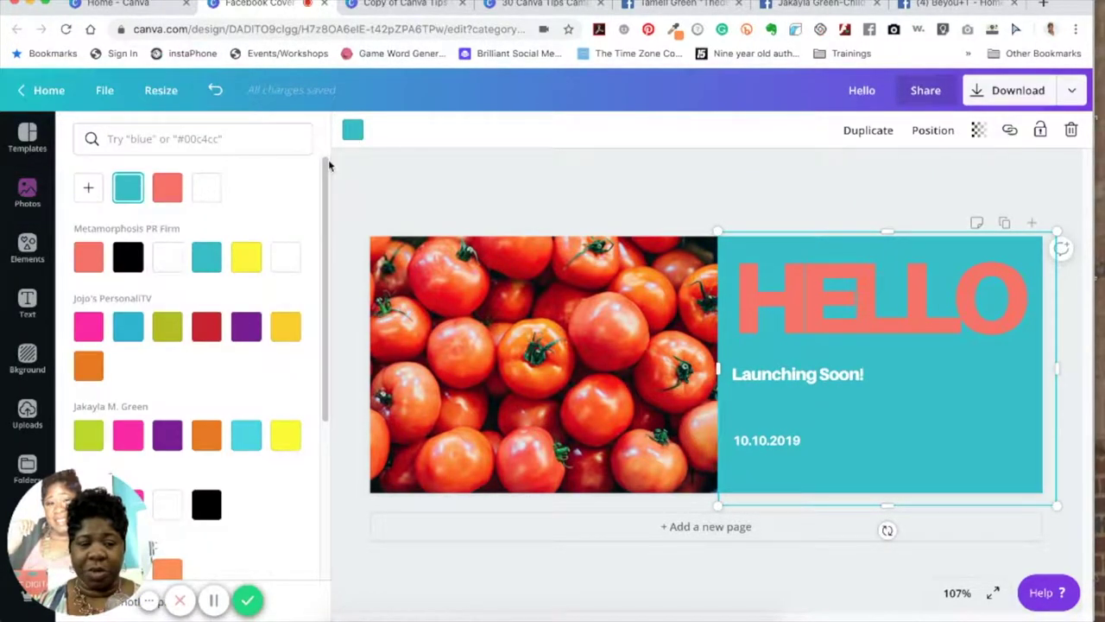
click(128, 259)
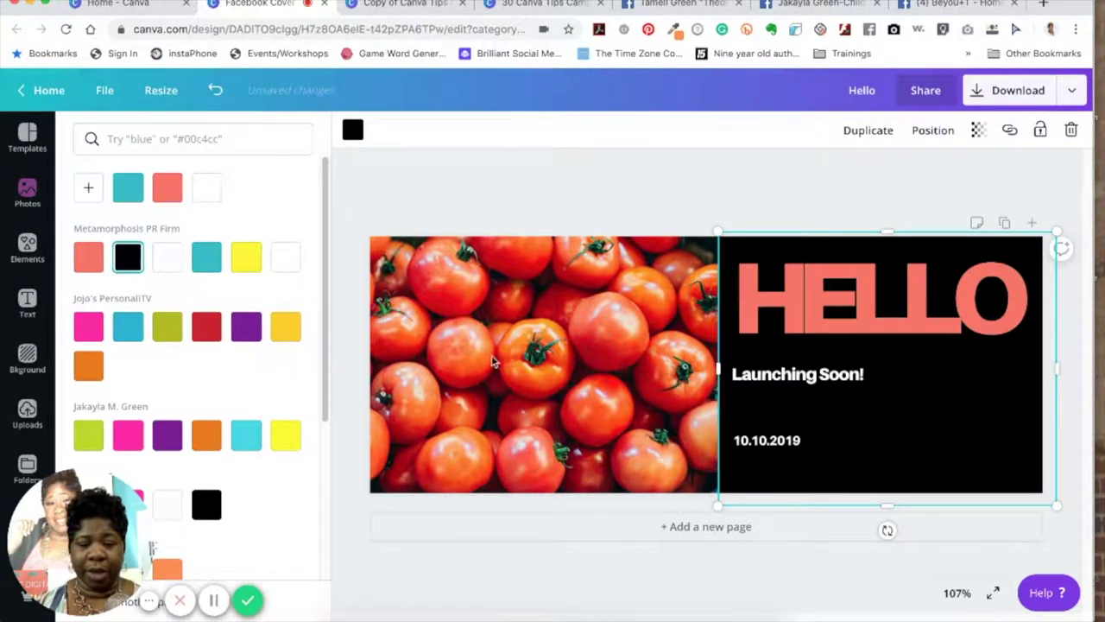
click(911, 311)
click(546, 130)
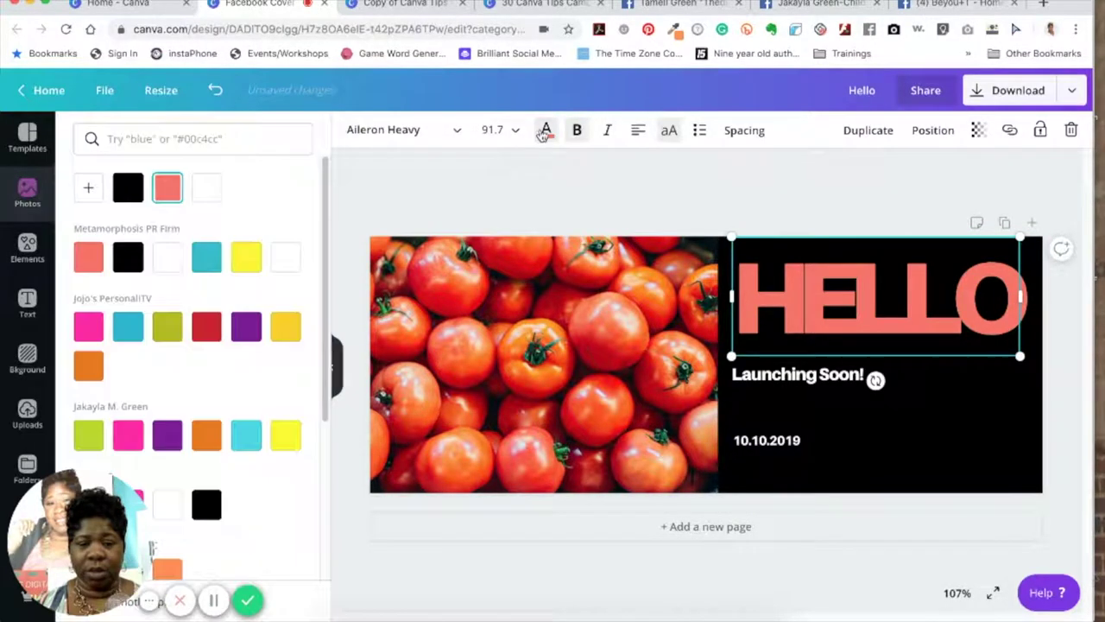
click(210, 189)
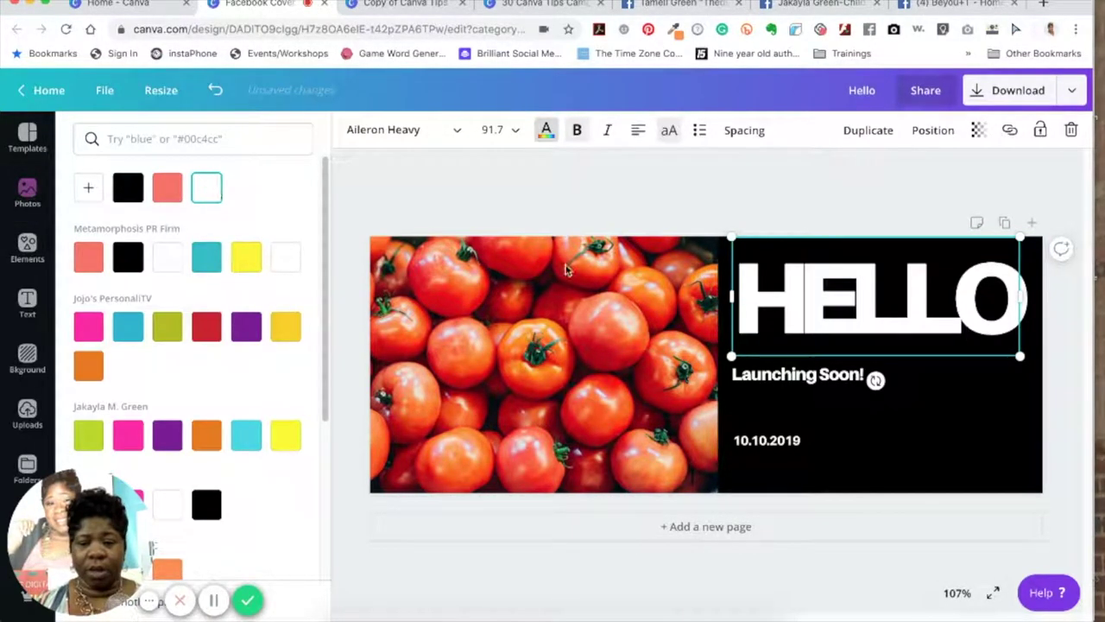
click(802, 217)
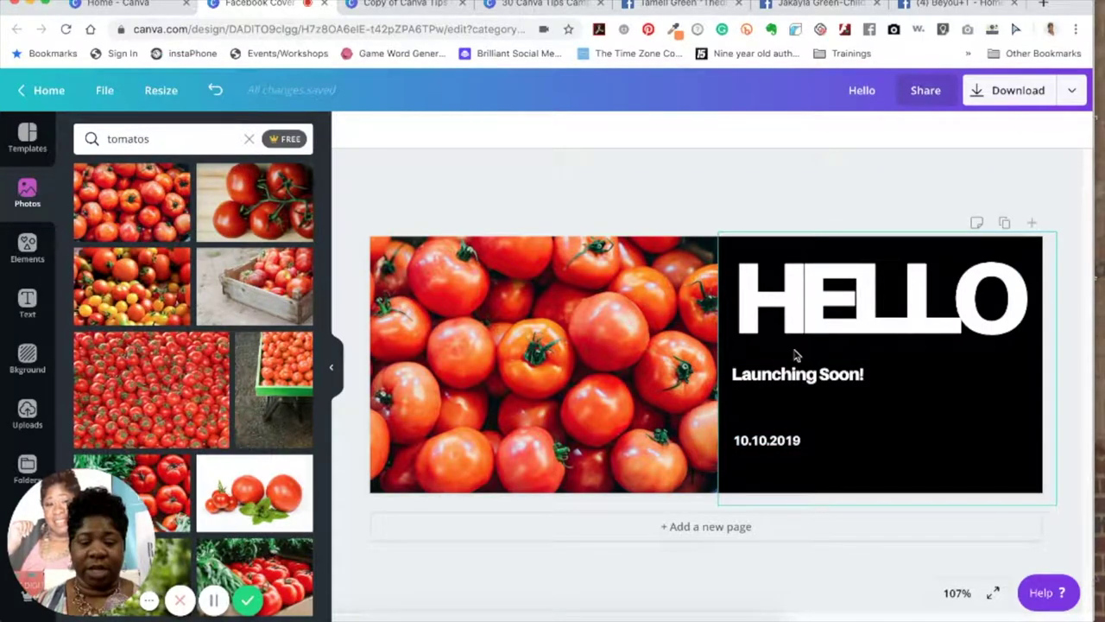
click(773, 284)
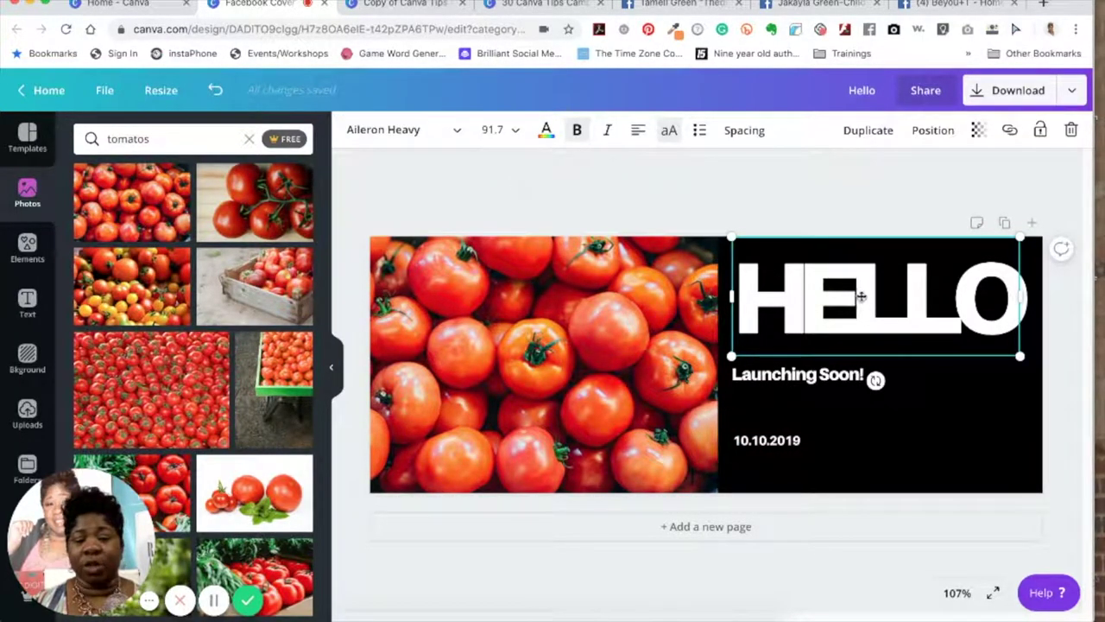
click(812, 287)
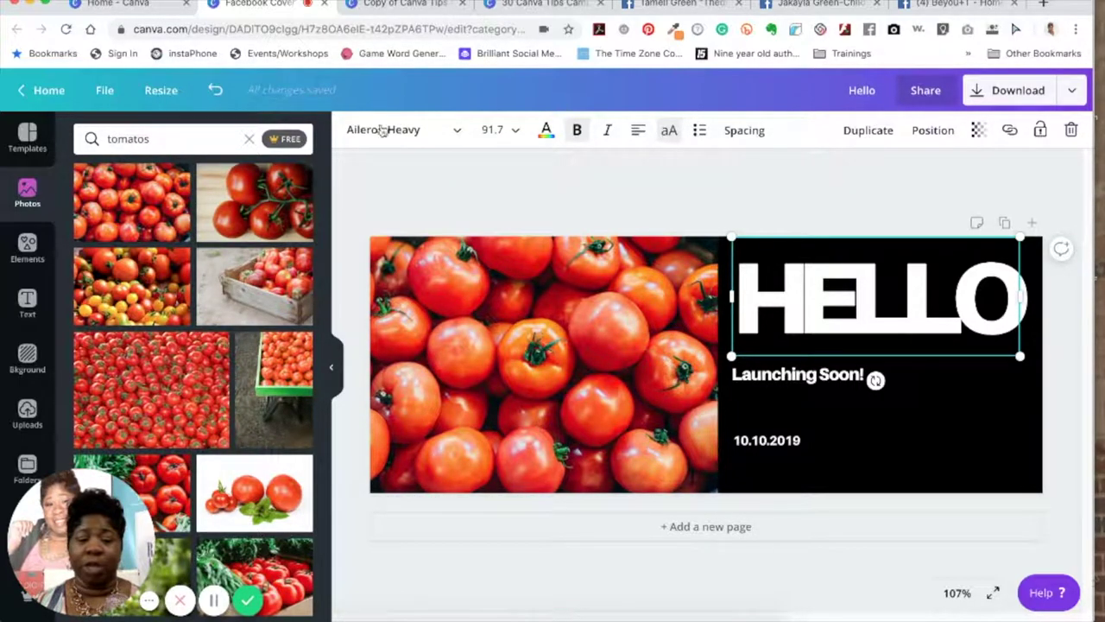
click(426, 131)
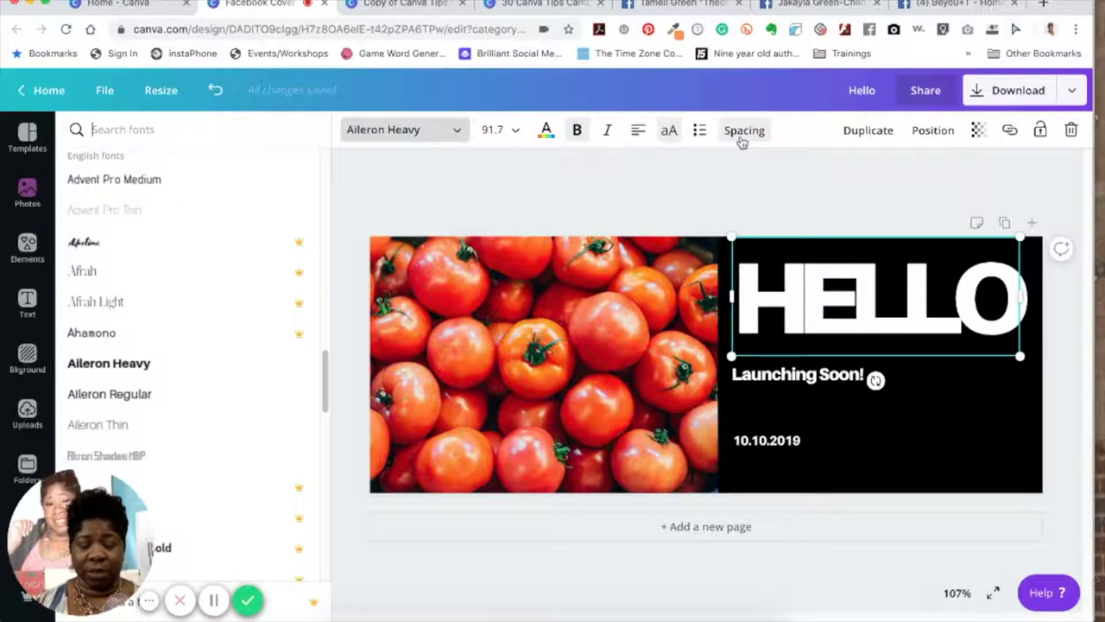
click(931, 135)
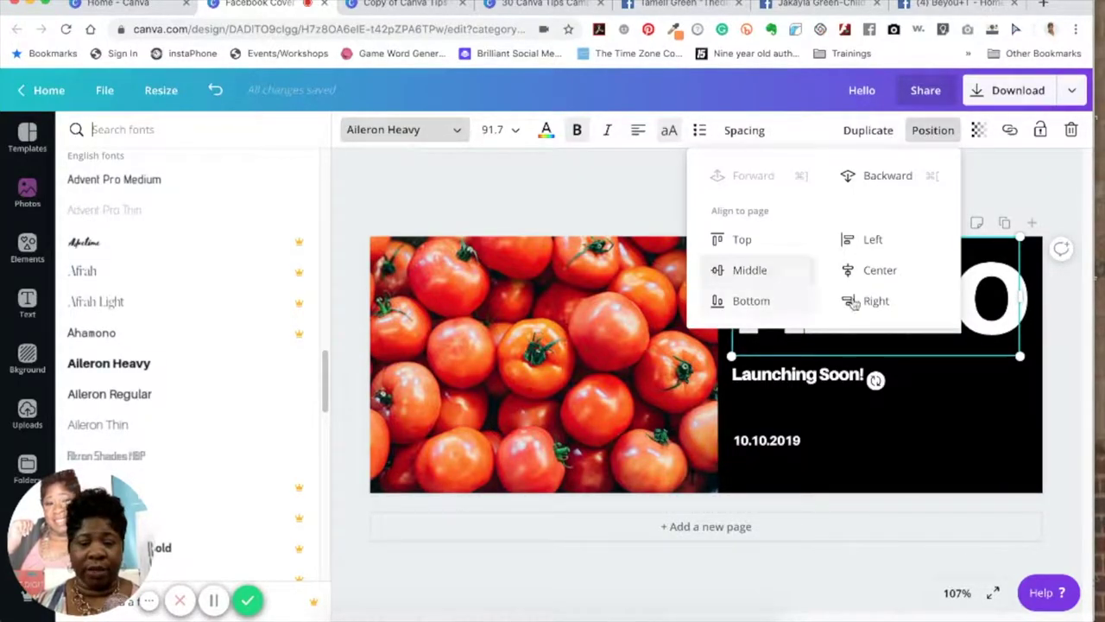
click(1002, 170)
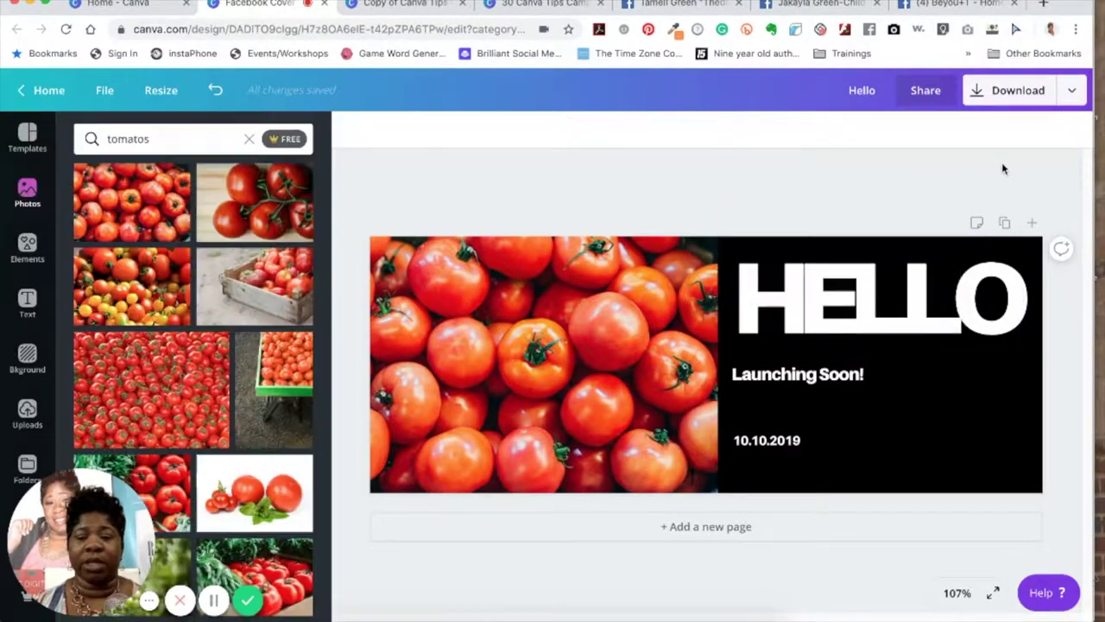
click(871, 309)
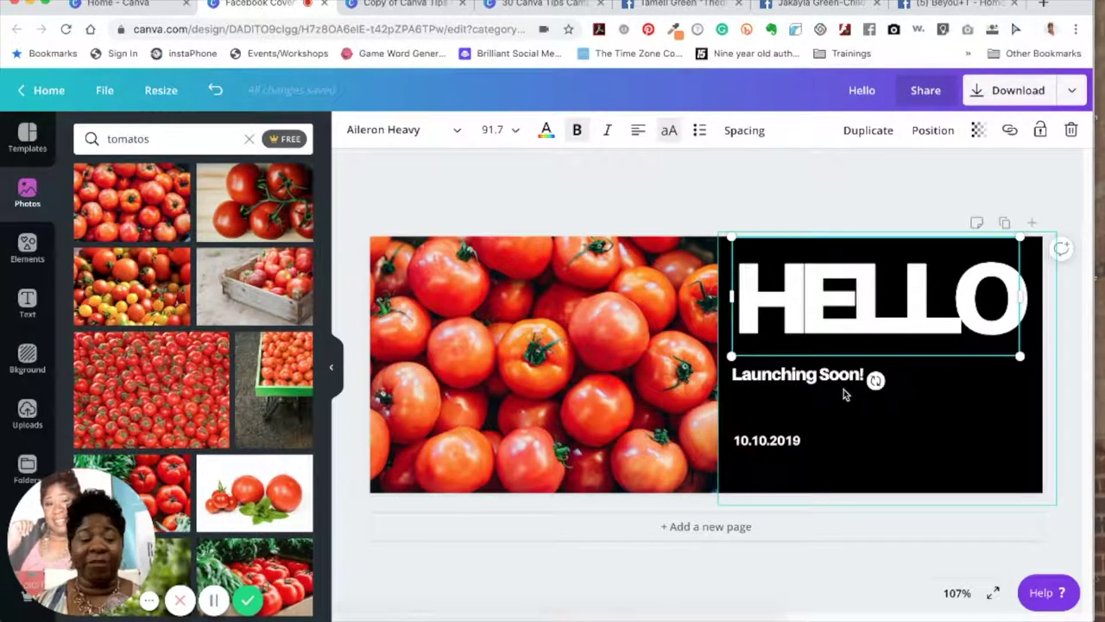
click(442, 427)
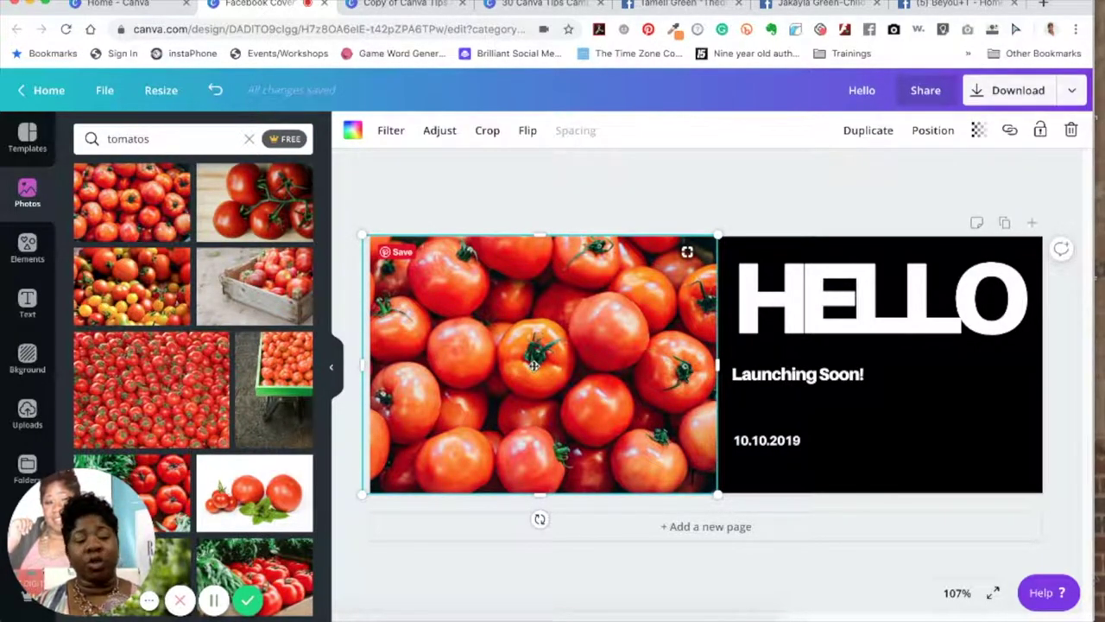
Browse the Facebook Cover templates and add a blank second page below the tomato cover
click(27, 137)
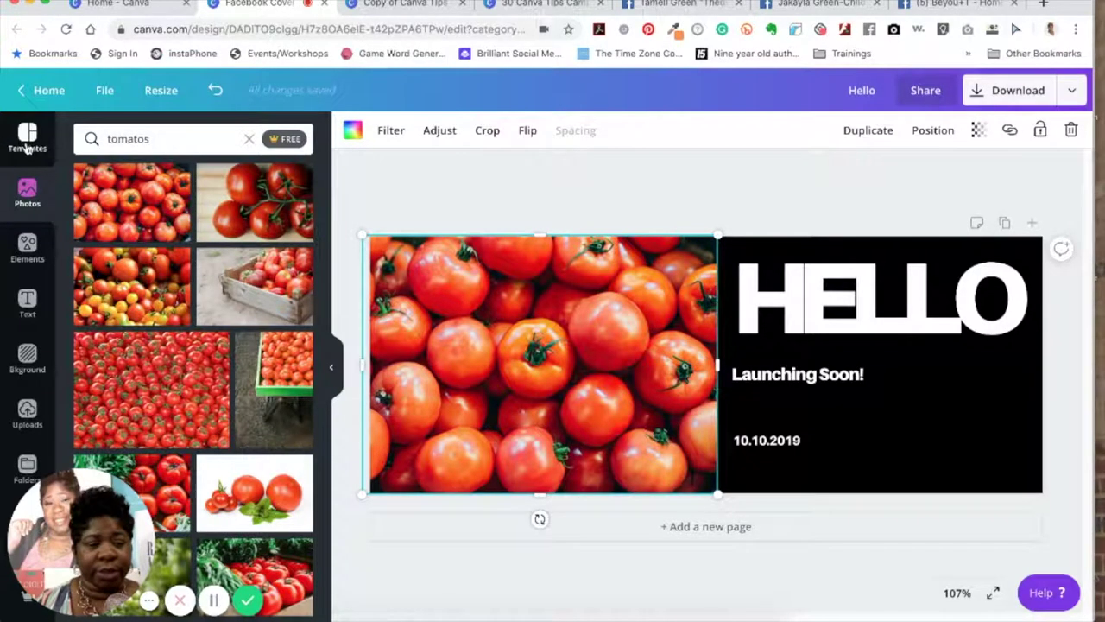
scroll(216, 307, down, 10)
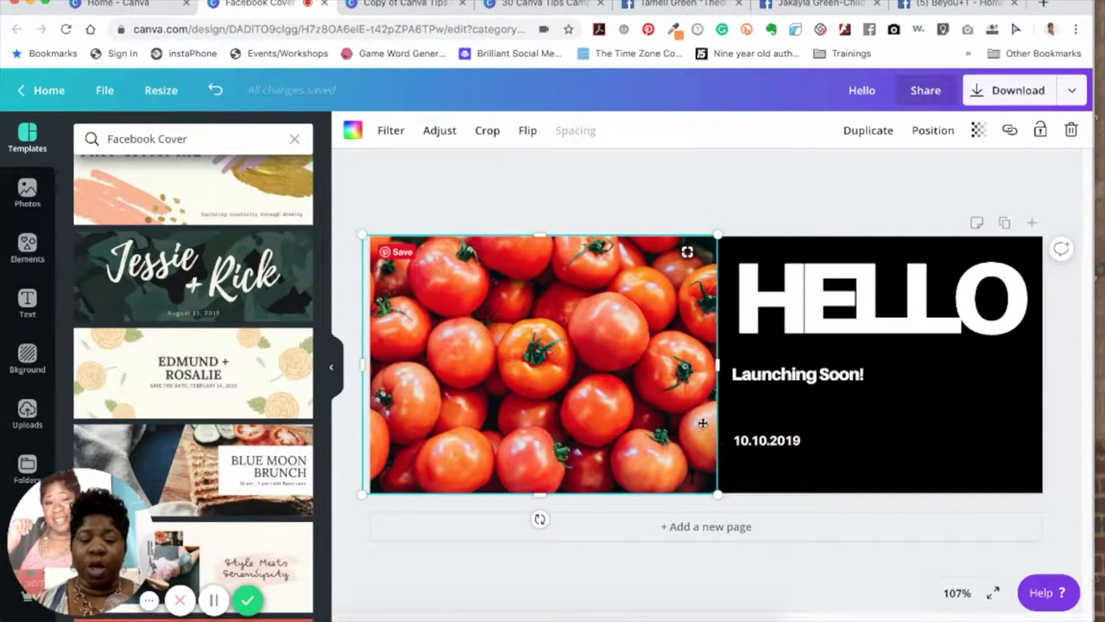
click(693, 527)
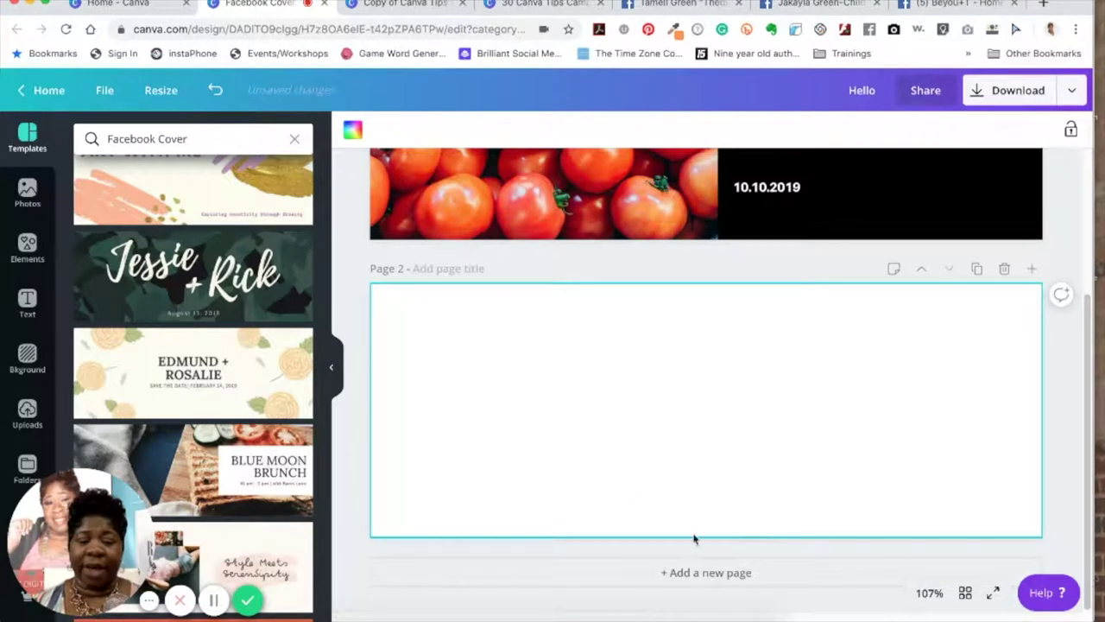
scroll(694, 510, up, 3)
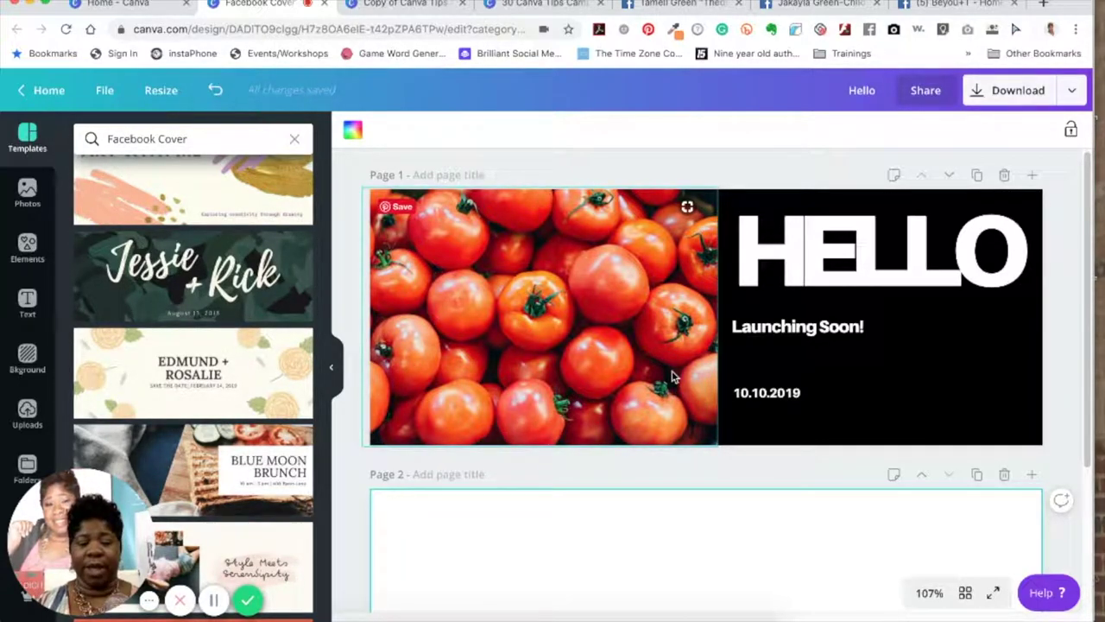
scroll(685, 475, down, 3)
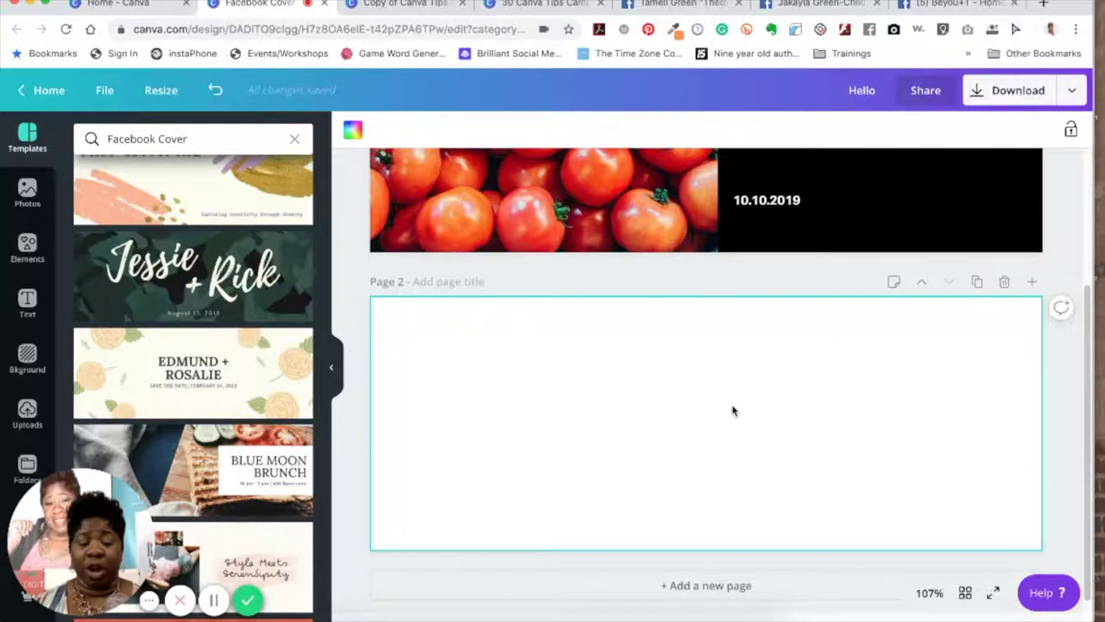
Add the red tomatoes close-up to page 2 and stretch it to cover the whole page
click(26, 194)
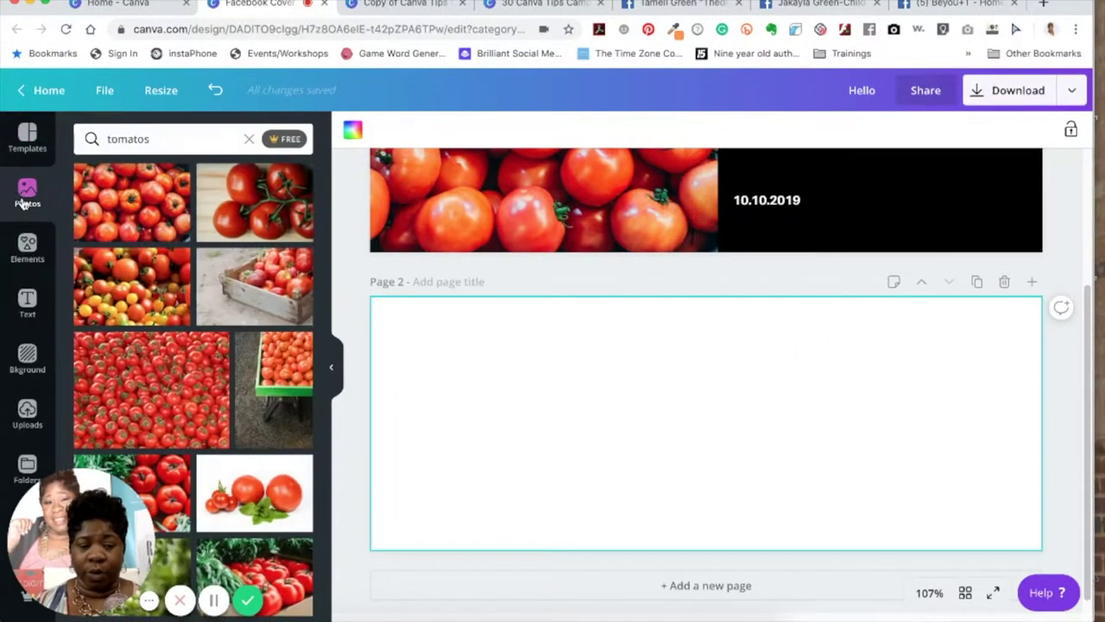
click(125, 205)
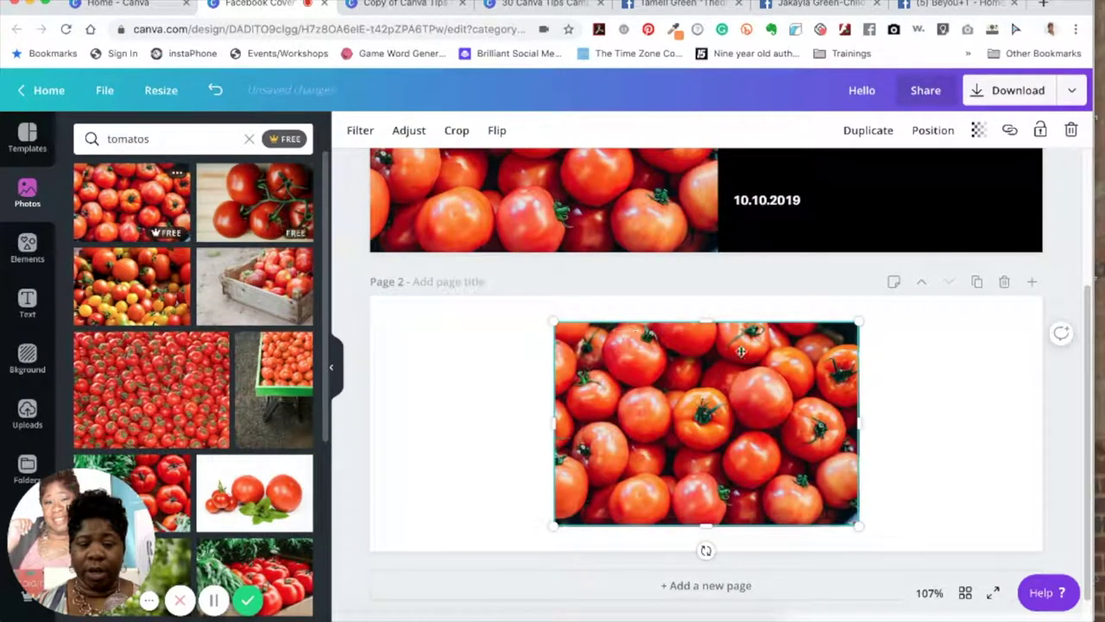
drag(762, 460, 565, 429)
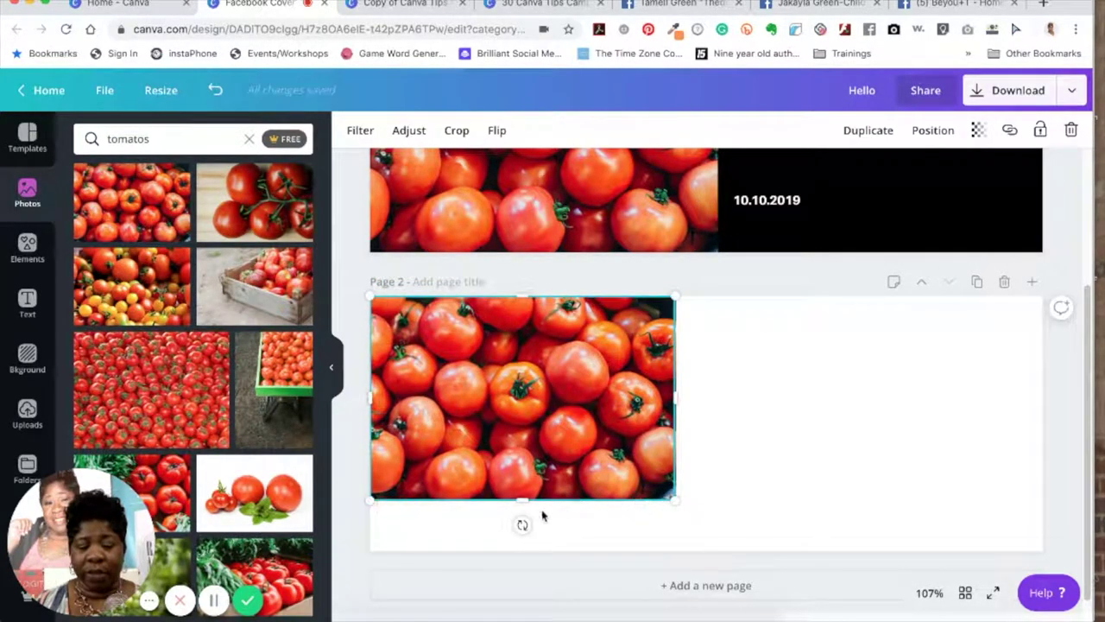
drag(522, 501, 522, 554)
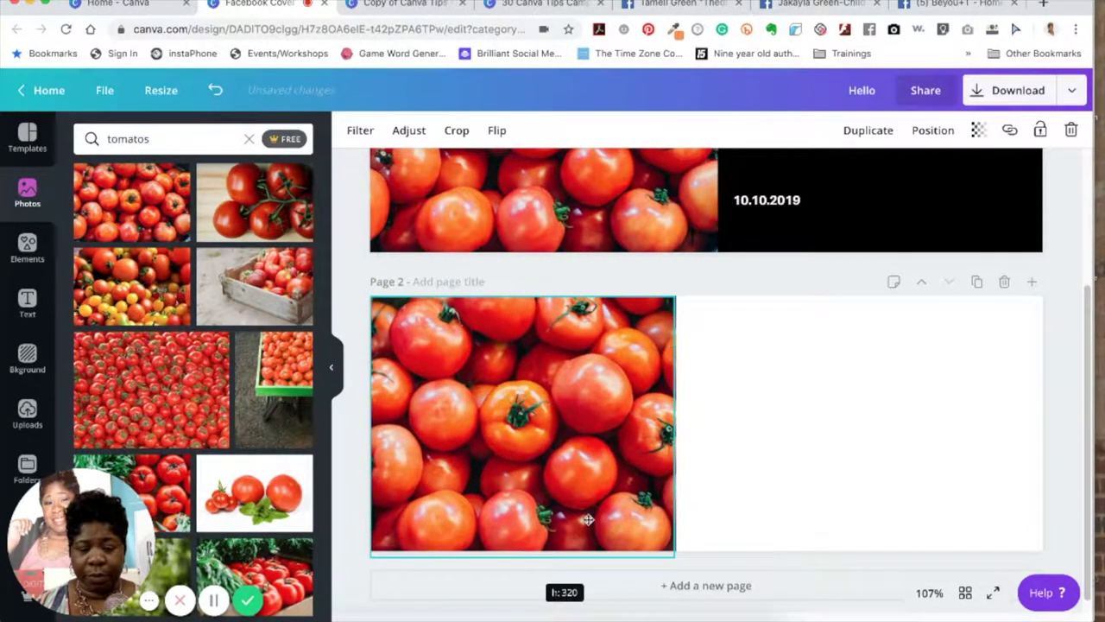
drag(674, 424, 1090, 416)
click(358, 465)
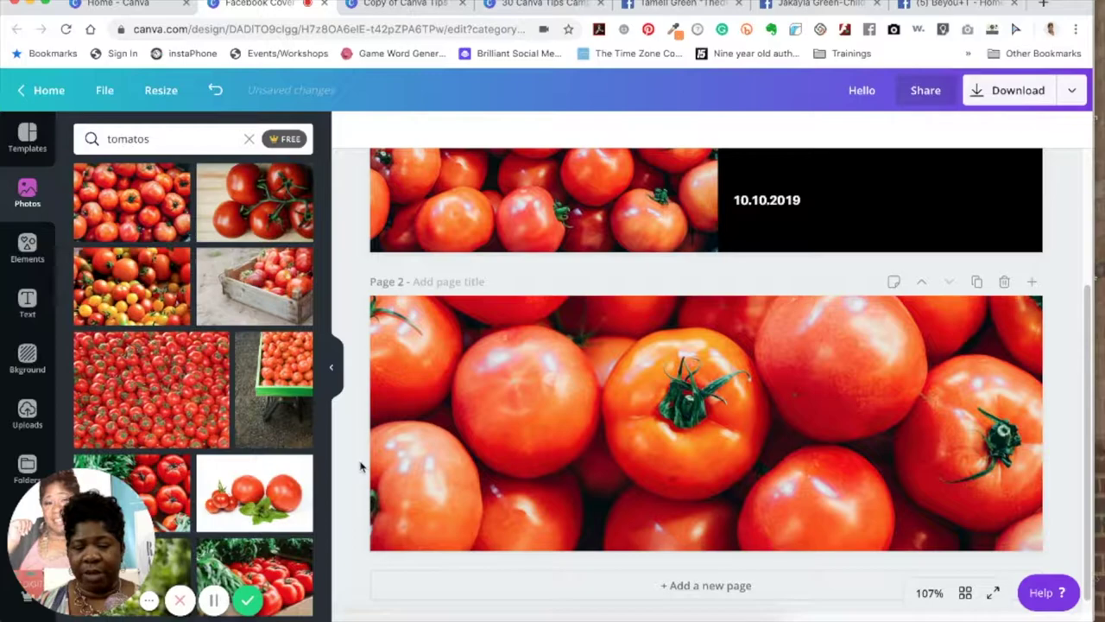
Add a third page, remove its tomato photo, and insert a single-photo grid on it
click(622, 581)
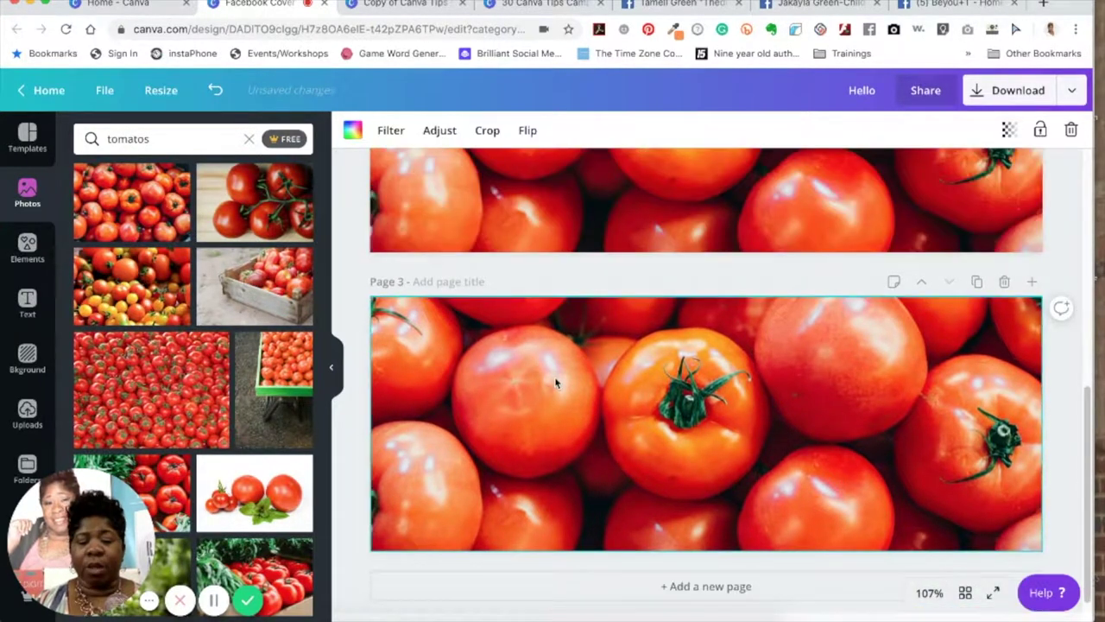
key(Delete)
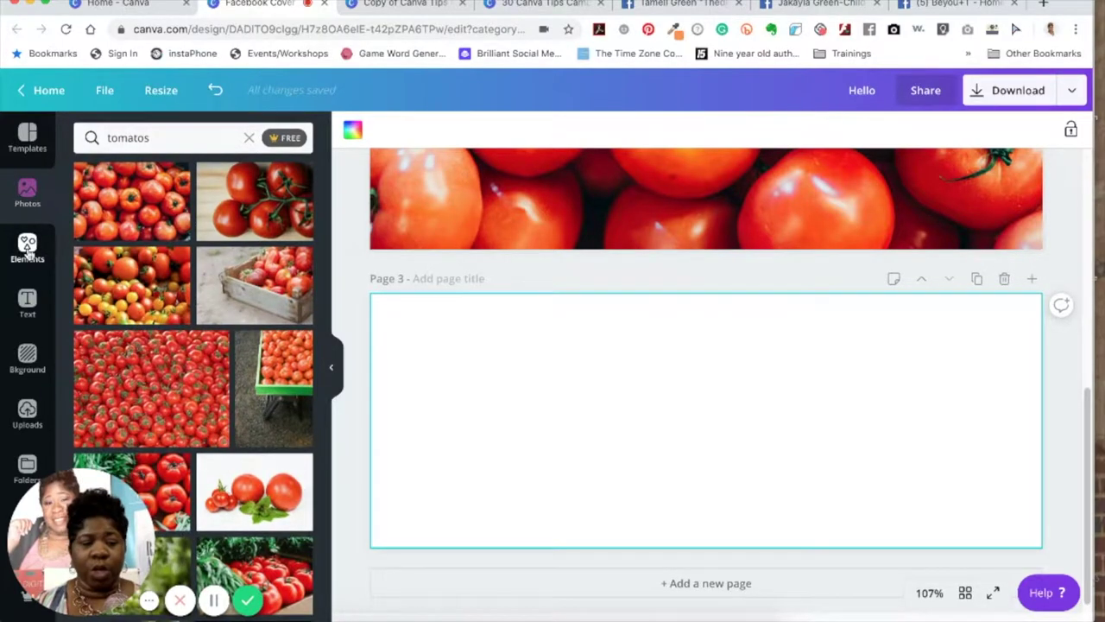
click(29, 251)
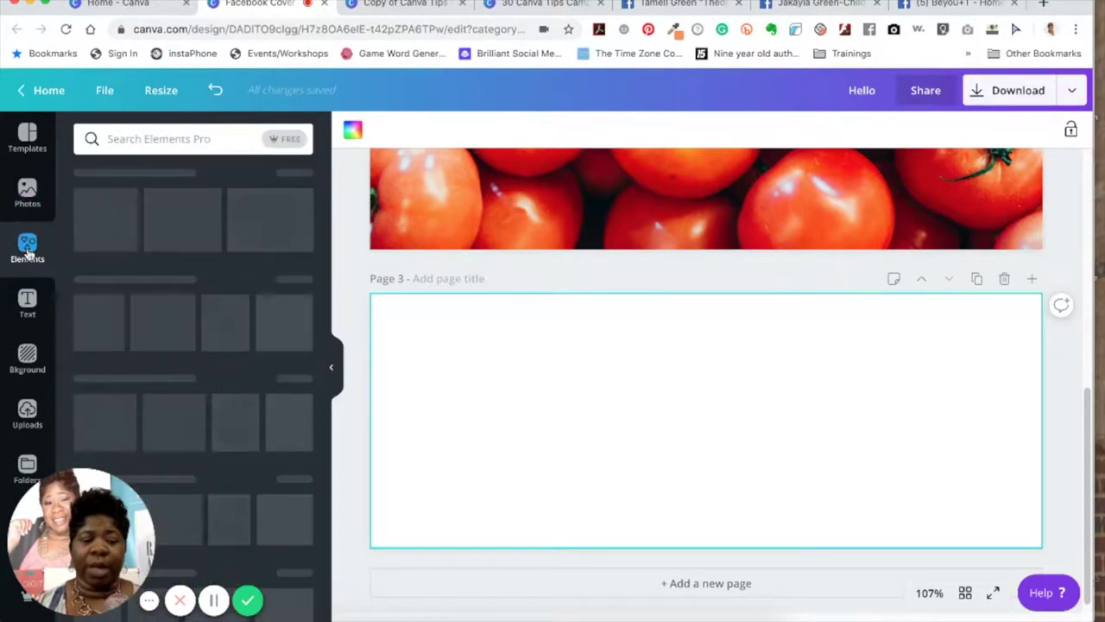
click(27, 489)
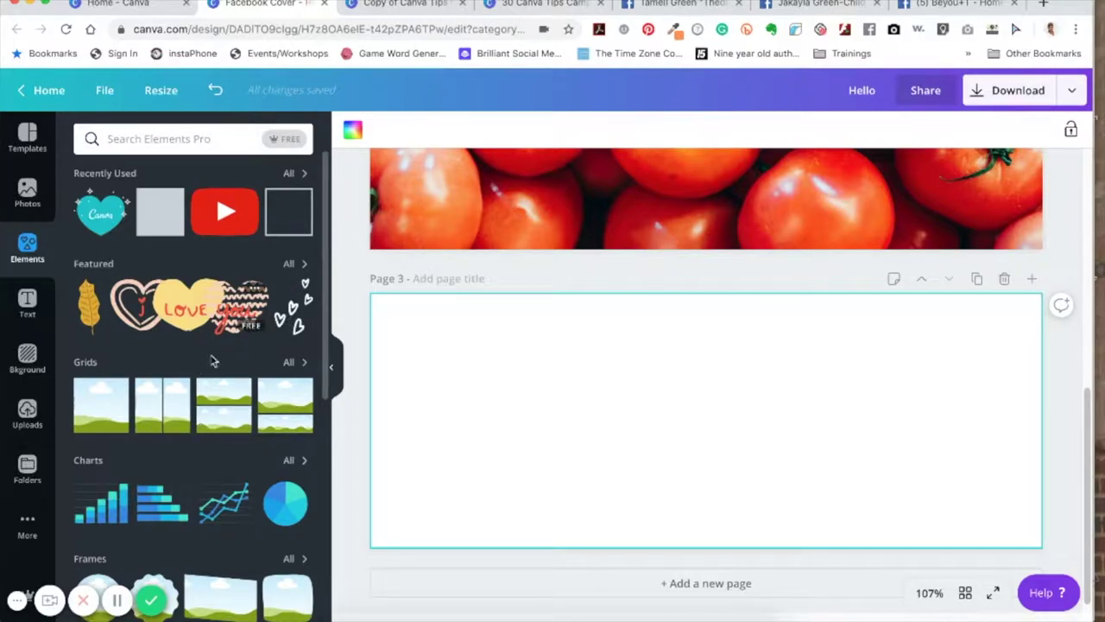
click(110, 396)
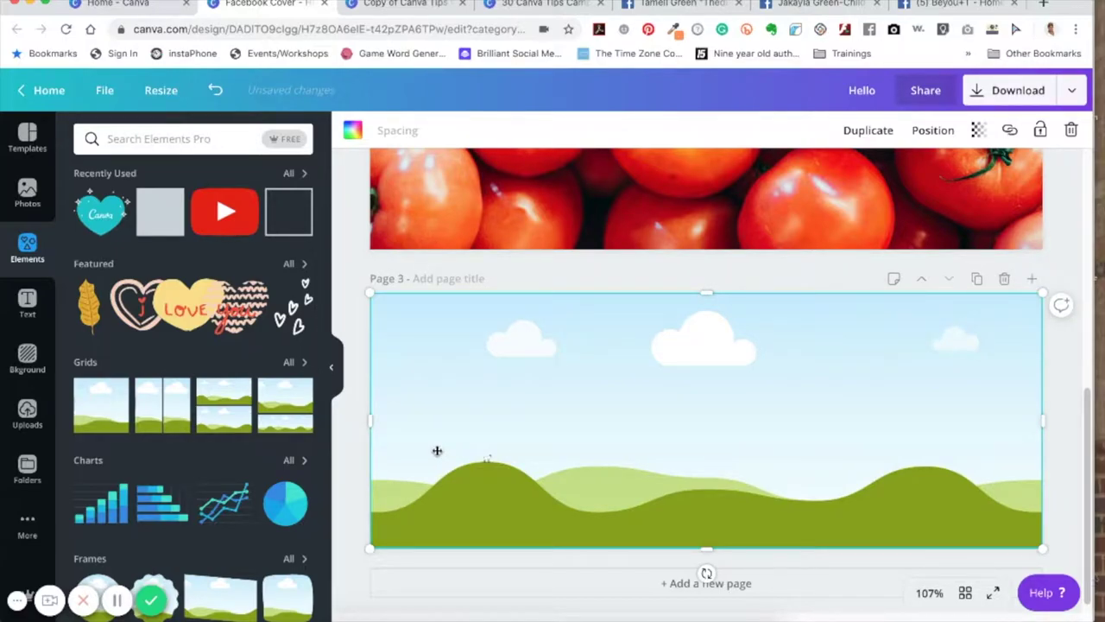
Narrow page 3's single-photo grid to about a quarter of the page width and align it flush with the page's left edge
drag(1043, 419, 533, 403)
drag(506, 447, 550, 452)
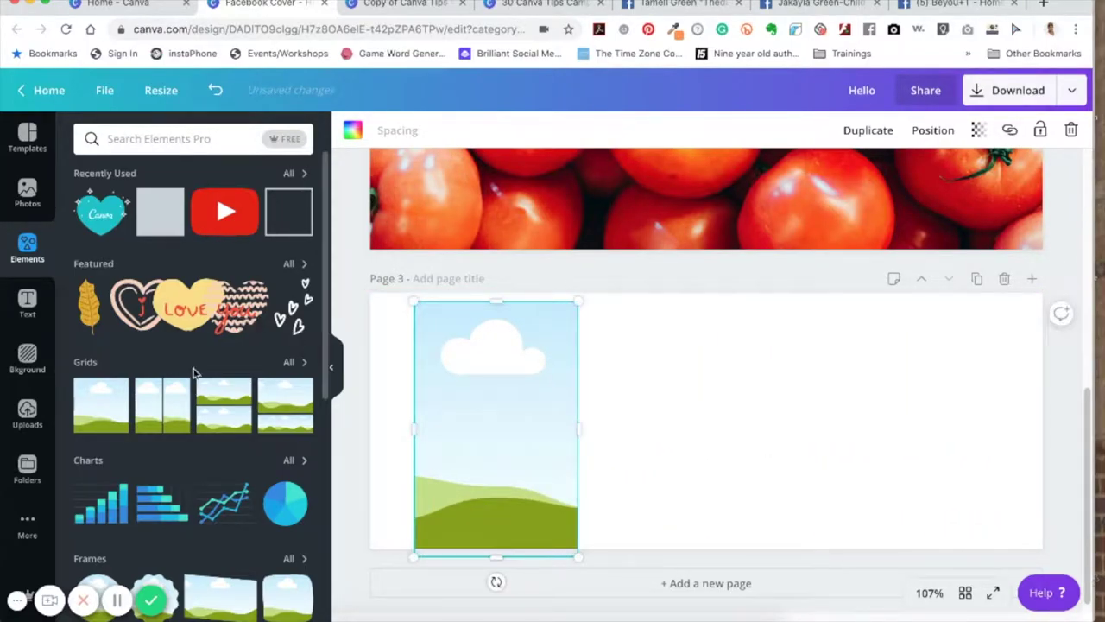
click(288, 366)
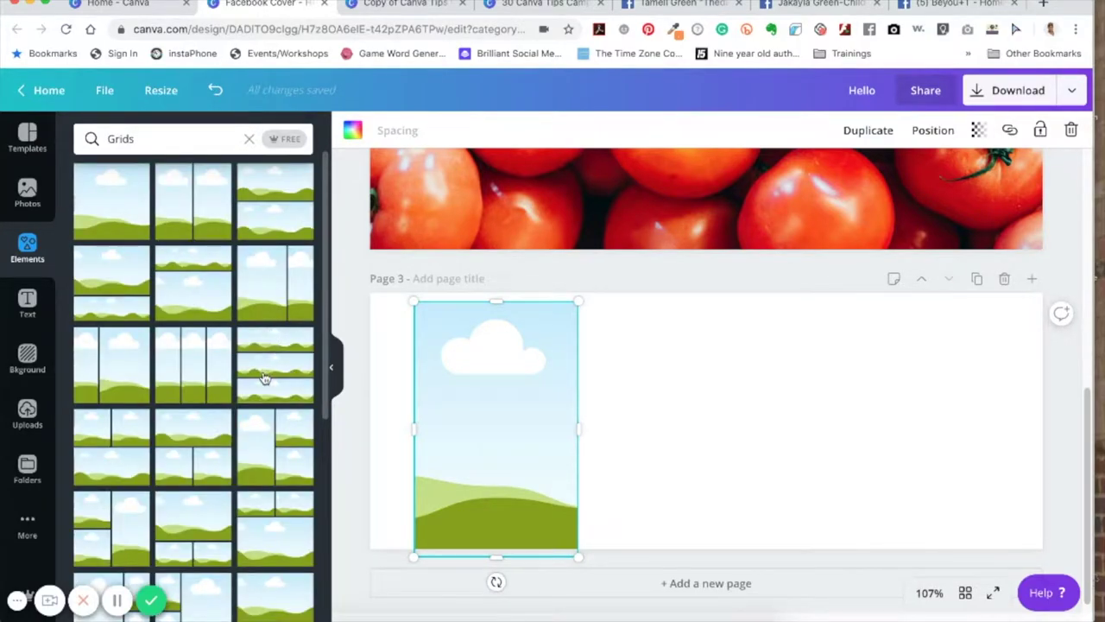
scroll(268, 358, down, 5)
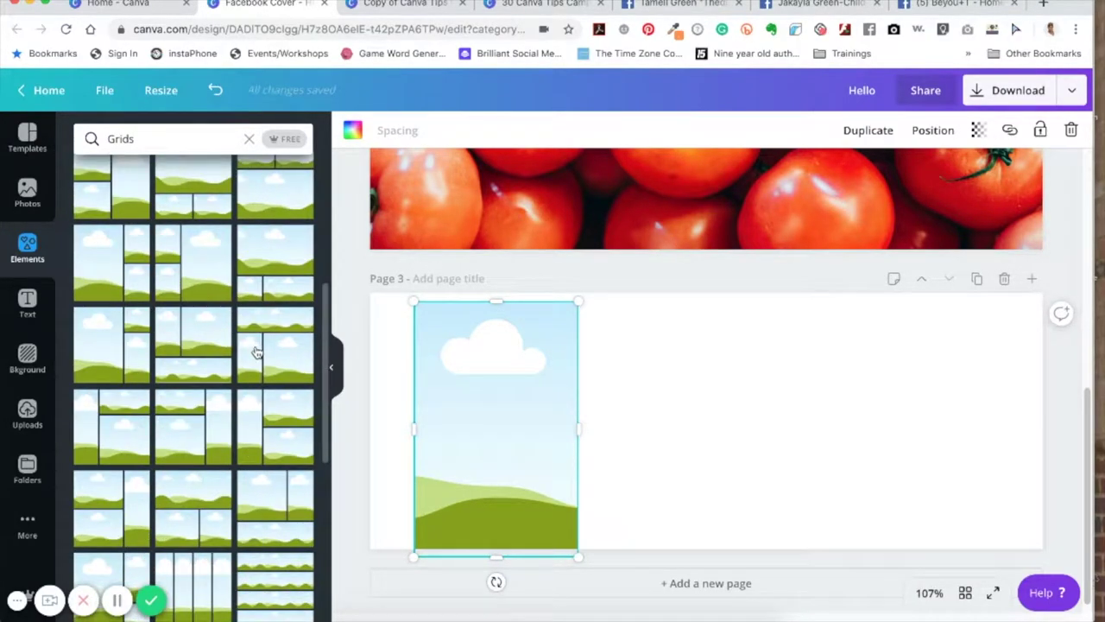
scroll(257, 352, down, 2)
drag(481, 399, 437, 393)
click(732, 391)
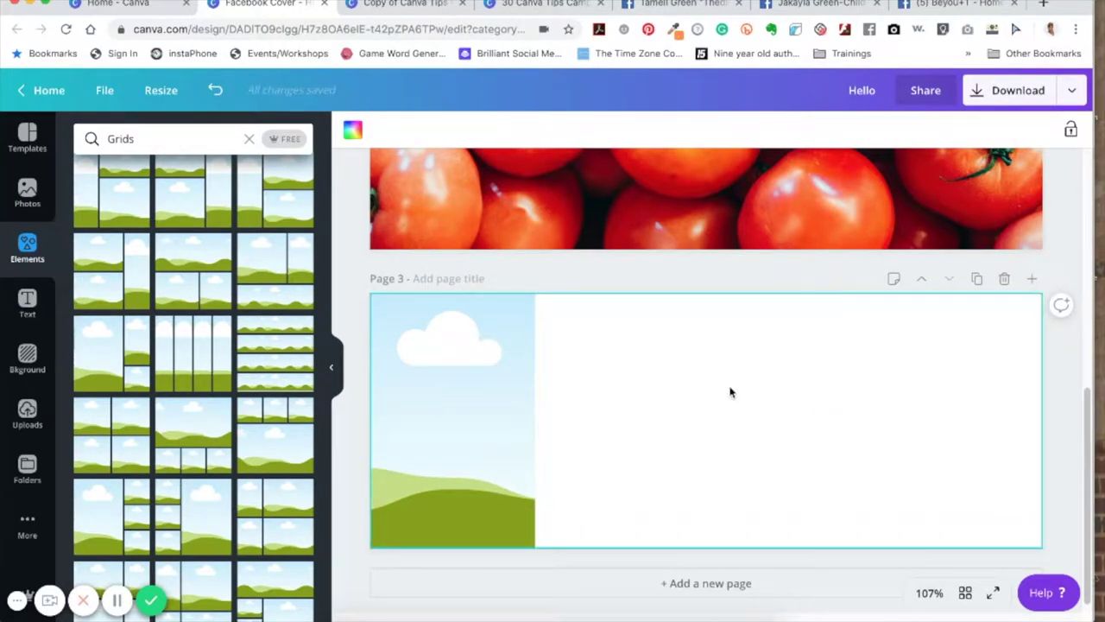
Insert a three-column photo grid on page 3 and shrink it to fit beside the narrow single-photo grid
scroll(731, 388, up, 10)
click(654, 354)
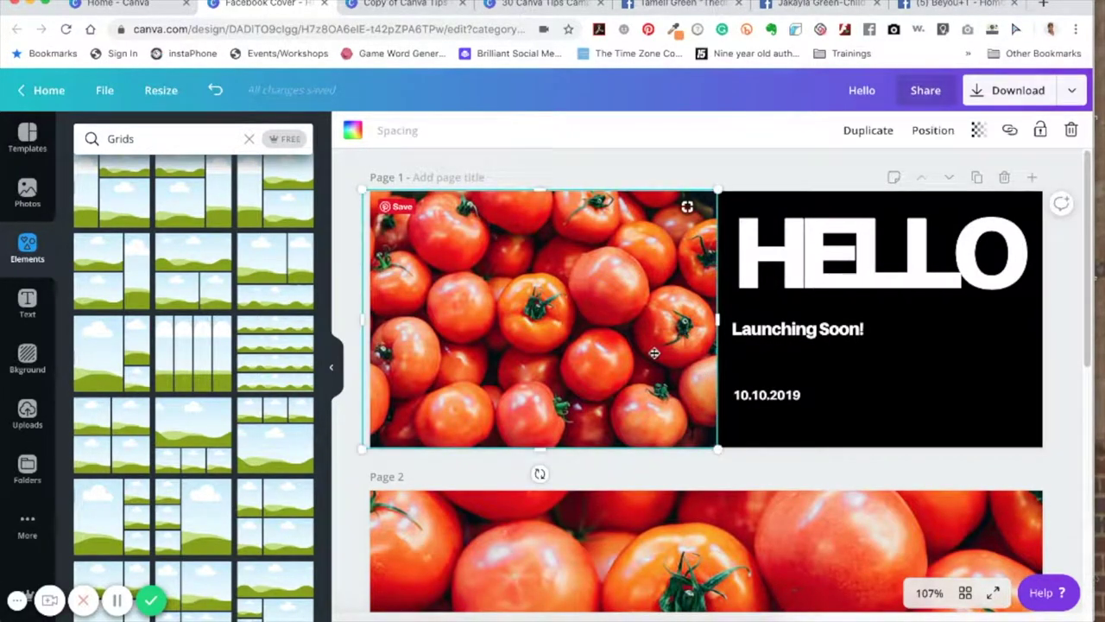
scroll(659, 358, down, 6)
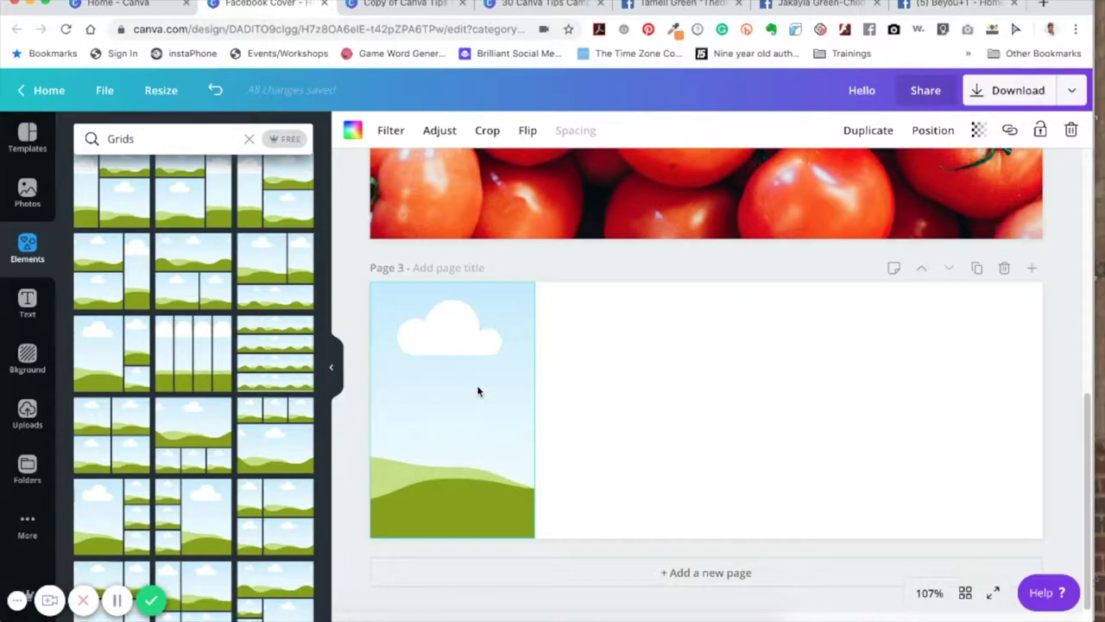
scroll(285, 325, down, 3)
scroll(285, 325, up, 5)
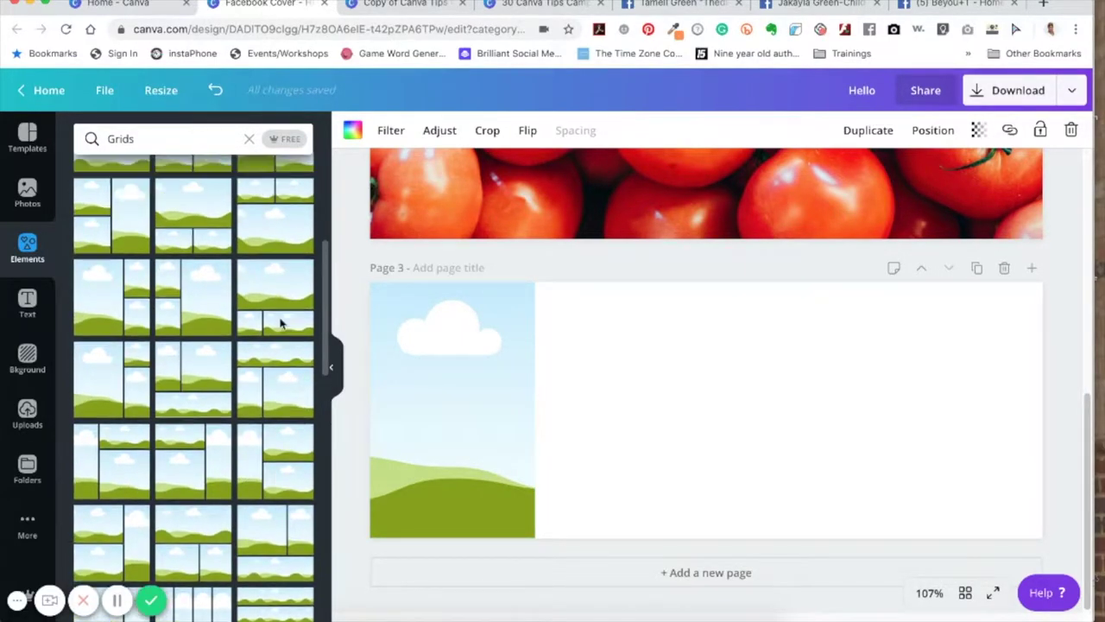
drag(187, 219, 435, 331)
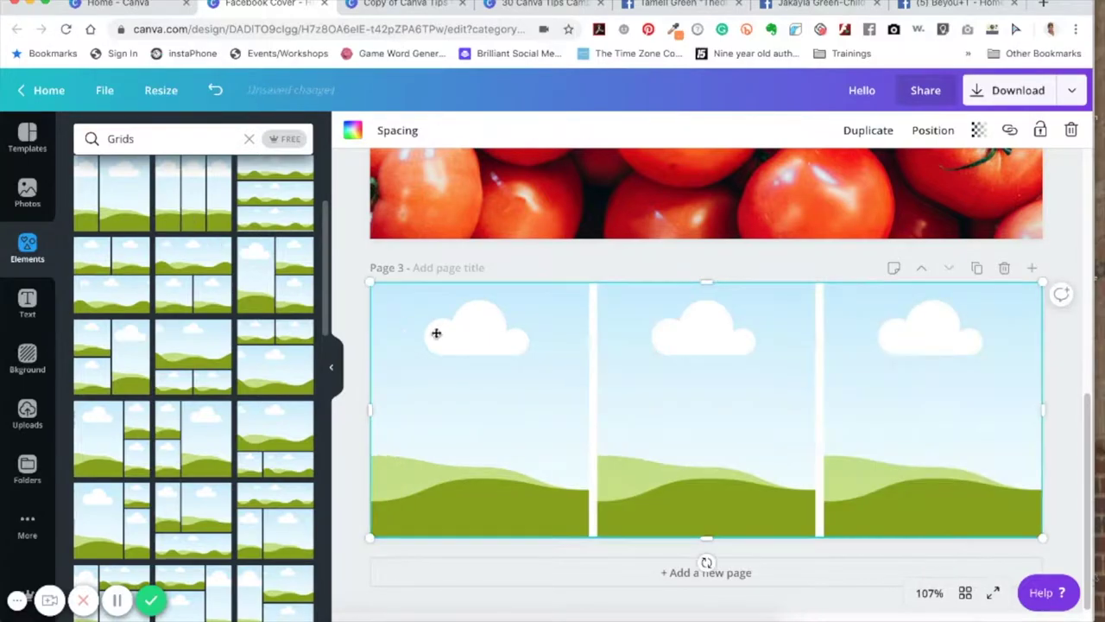
drag(365, 283, 546, 291)
Delete the narrow single-photo grid and enlarge the three-column grid to the full page height, flush with the page's right edge
click(481, 321)
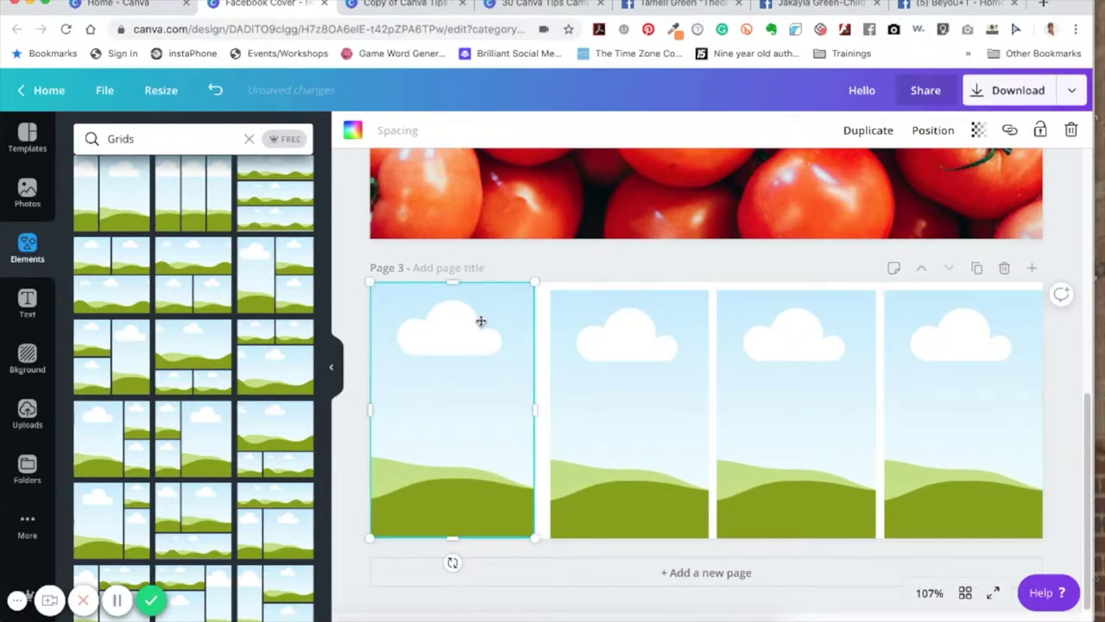
key(Delete)
drag(599, 363, 596, 350)
drag(547, 526, 543, 533)
click(556, 478)
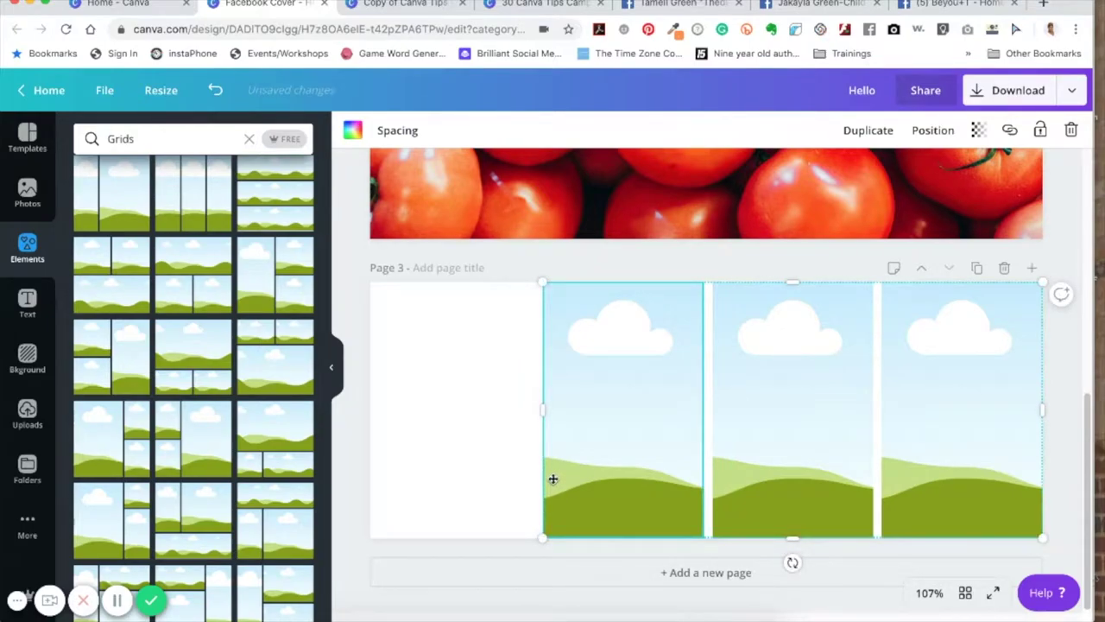
click(972, 348)
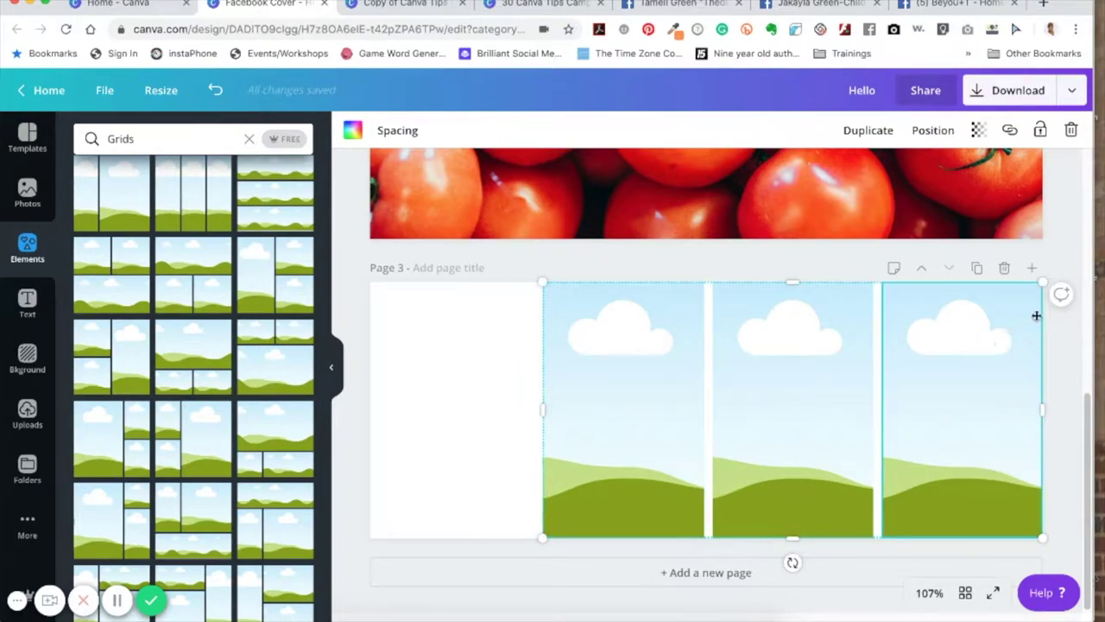
click(421, 332)
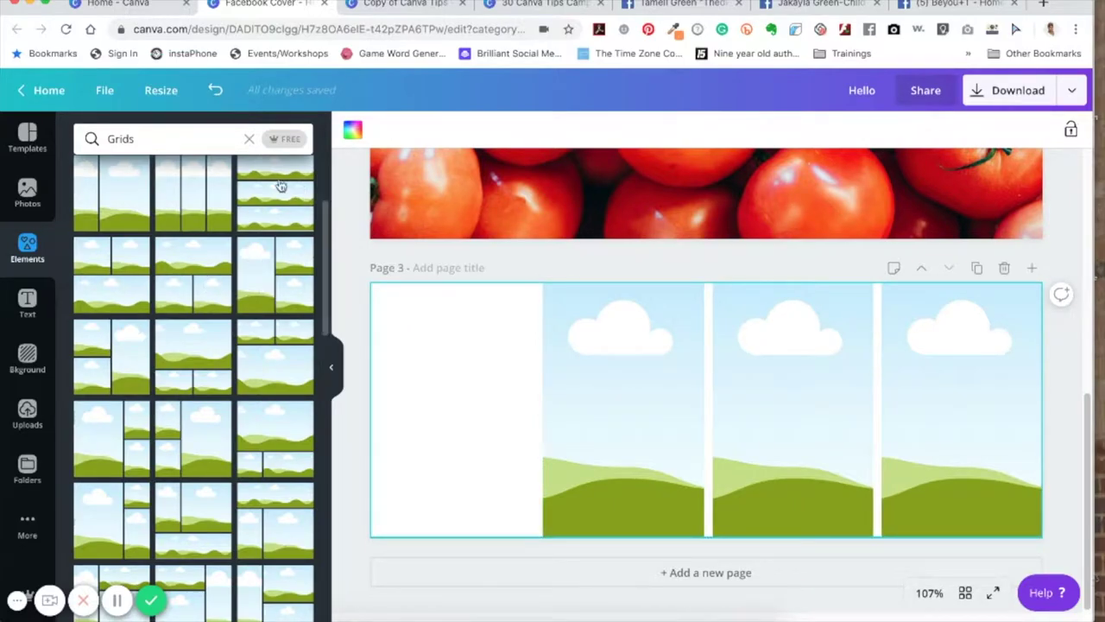
Delete page 3 with the photo grid and page 2 with the full-page tomato photo
scroll(838, 425, up, 3)
click(835, 546)
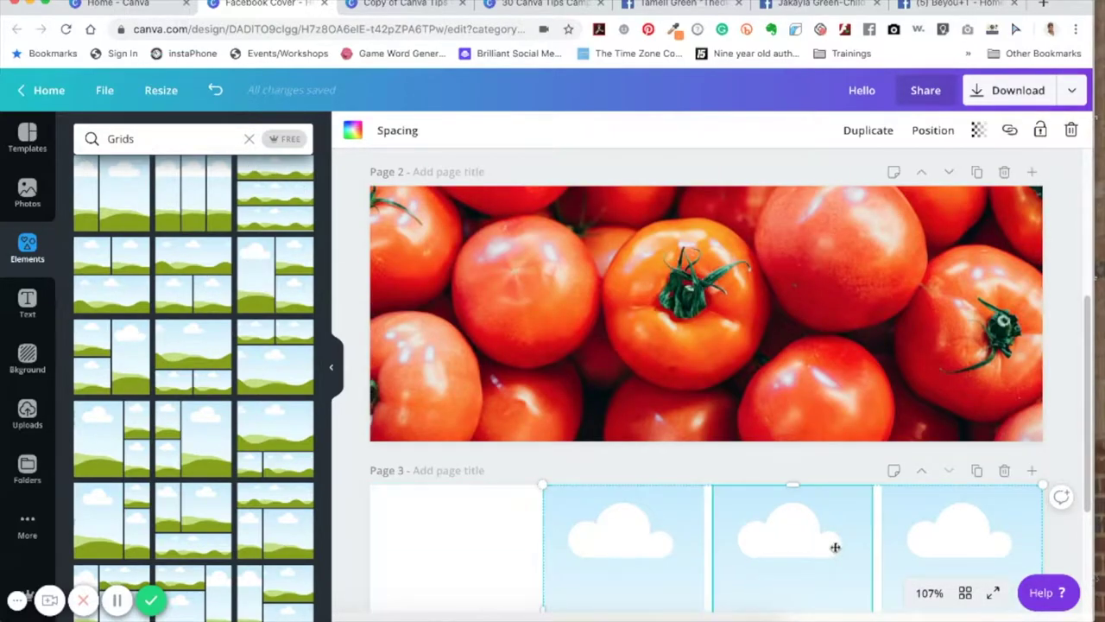
click(1004, 470)
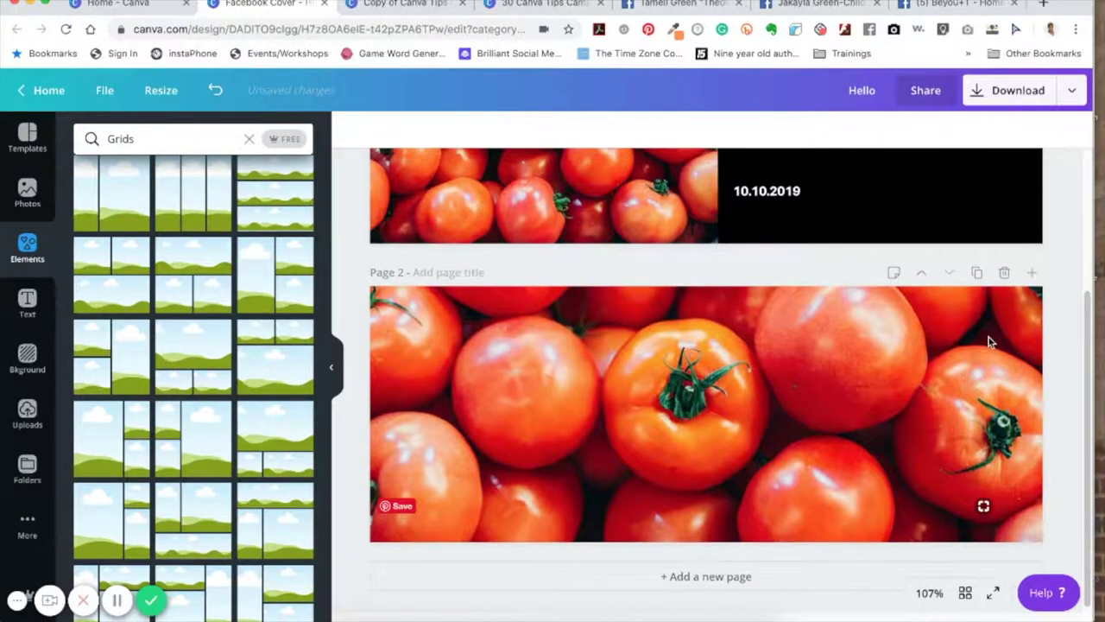
click(1004, 273)
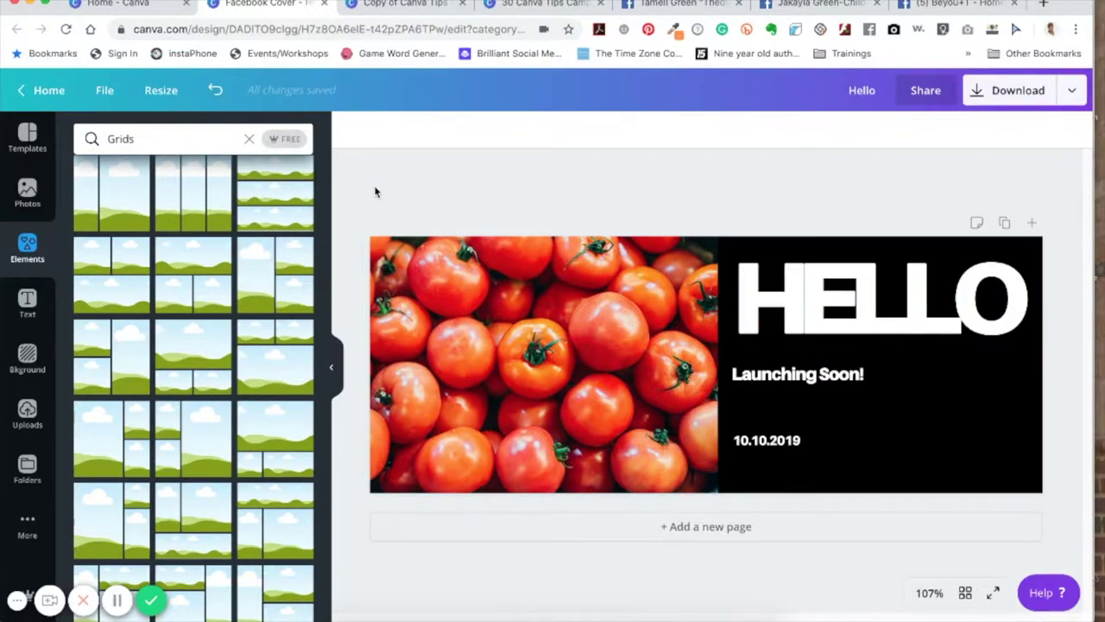
Clear the "tomatos" photo search and look through the uploaded images and the list of folders
click(29, 206)
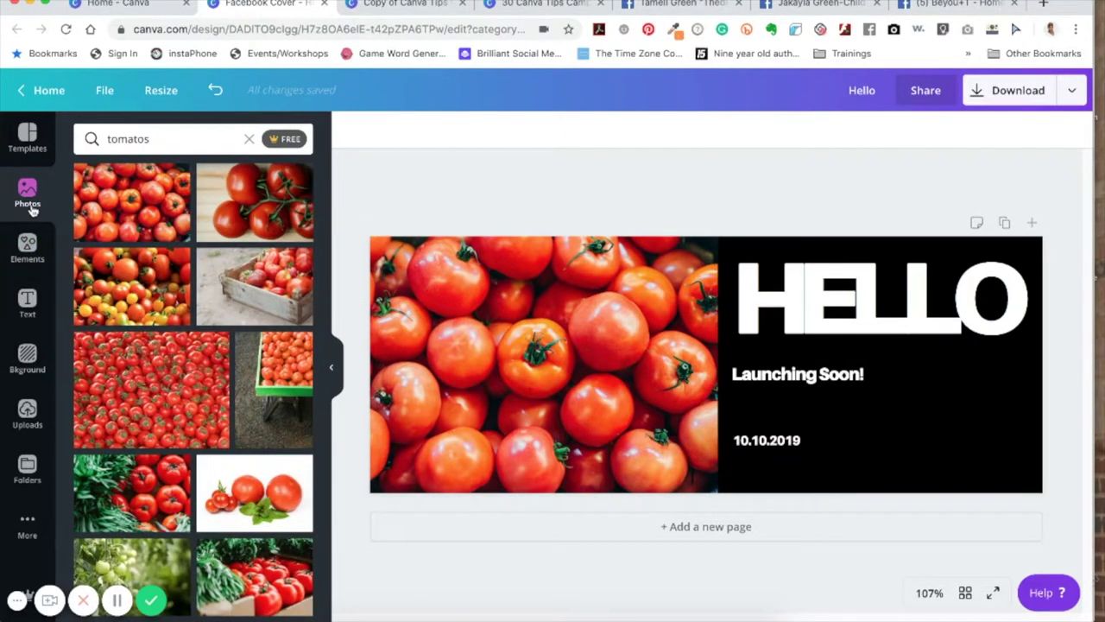
click(249, 138)
click(351, 179)
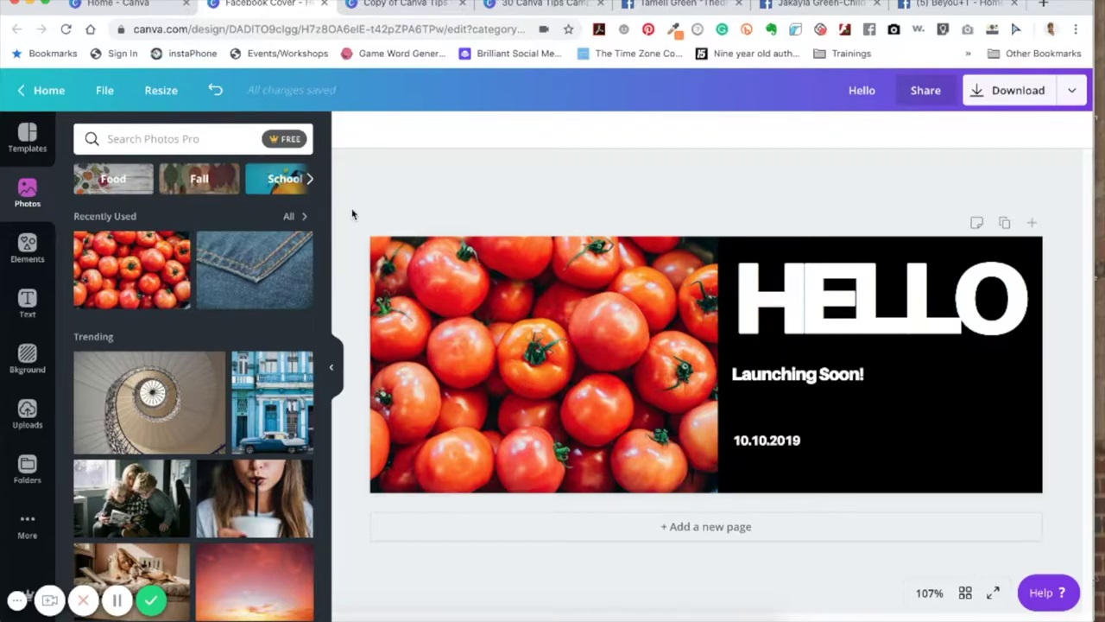
click(27, 414)
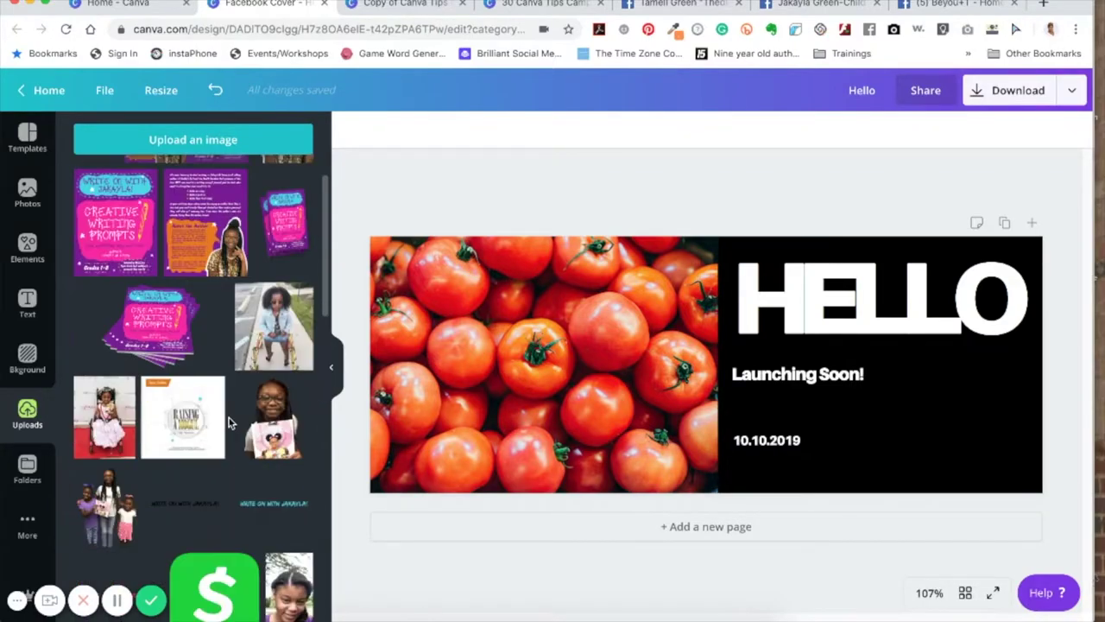
click(27, 470)
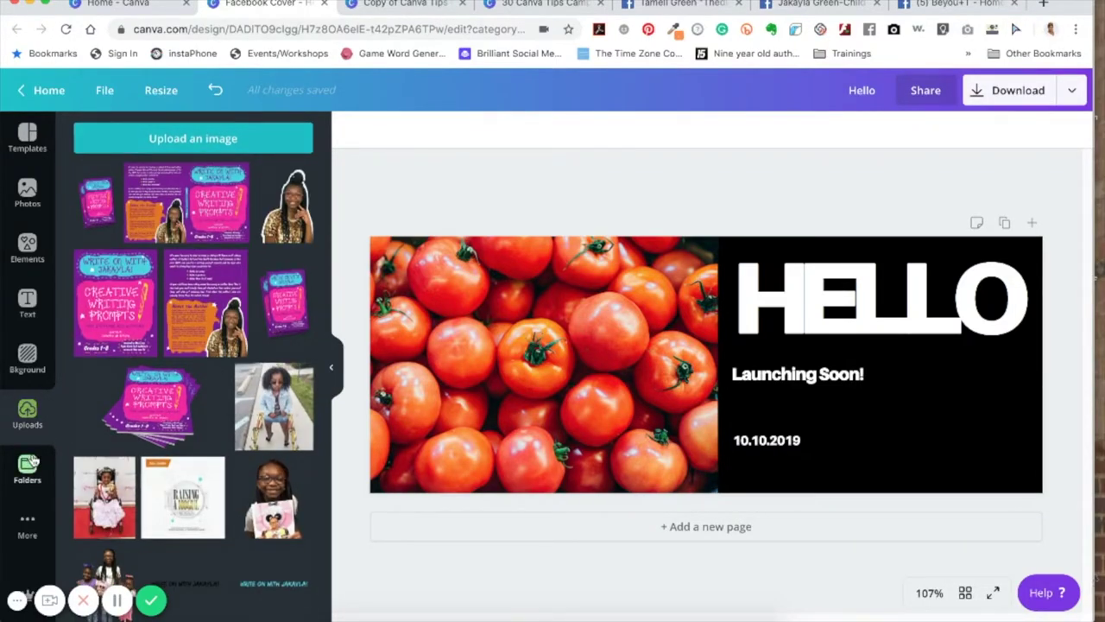
scroll(181, 400, down, 10)
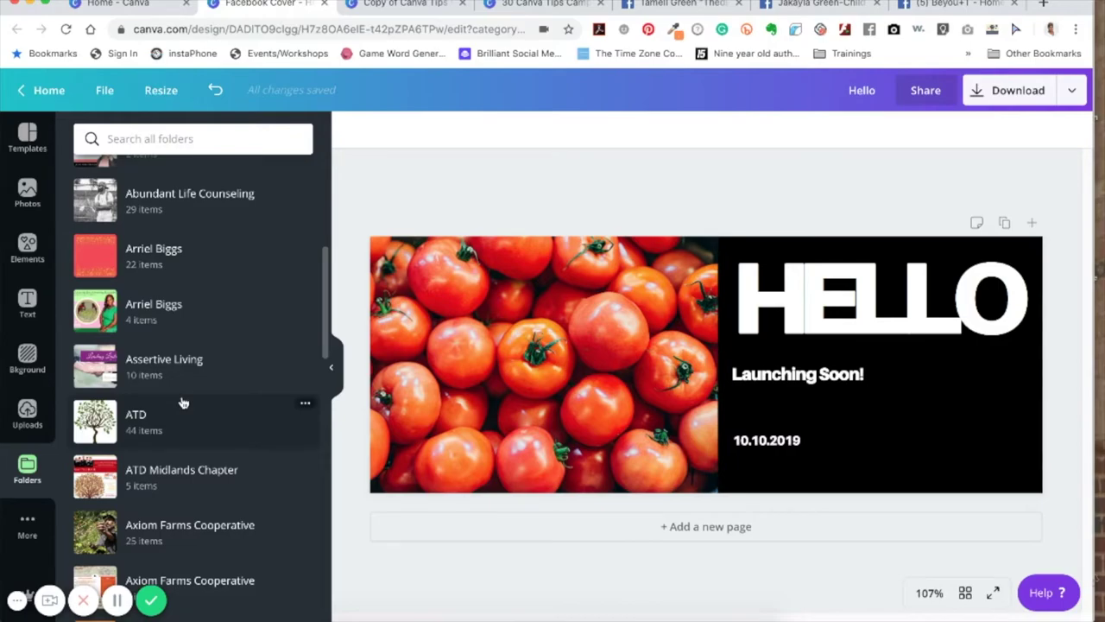
scroll(182, 402, down, 6)
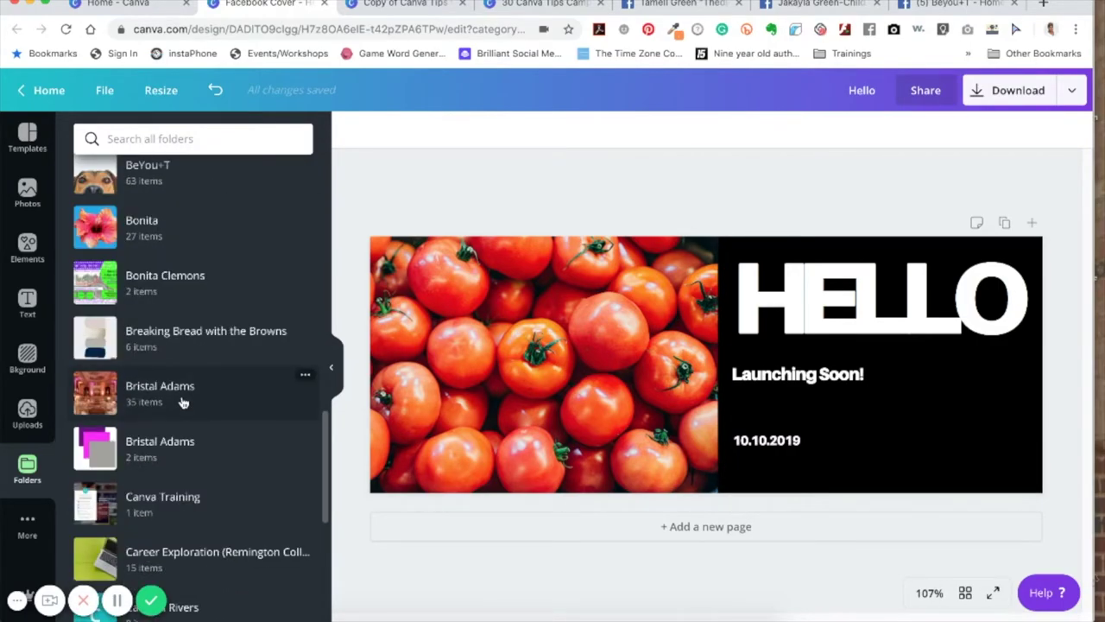
scroll(181, 401, up, 3)
scroll(181, 404, up, 15)
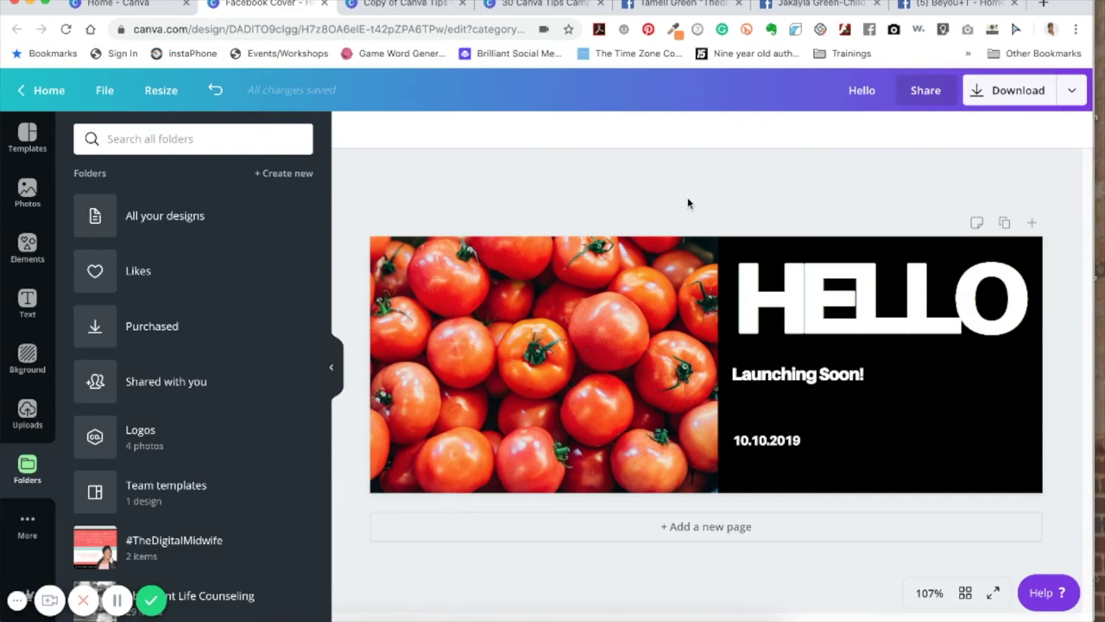
click(152, 600)
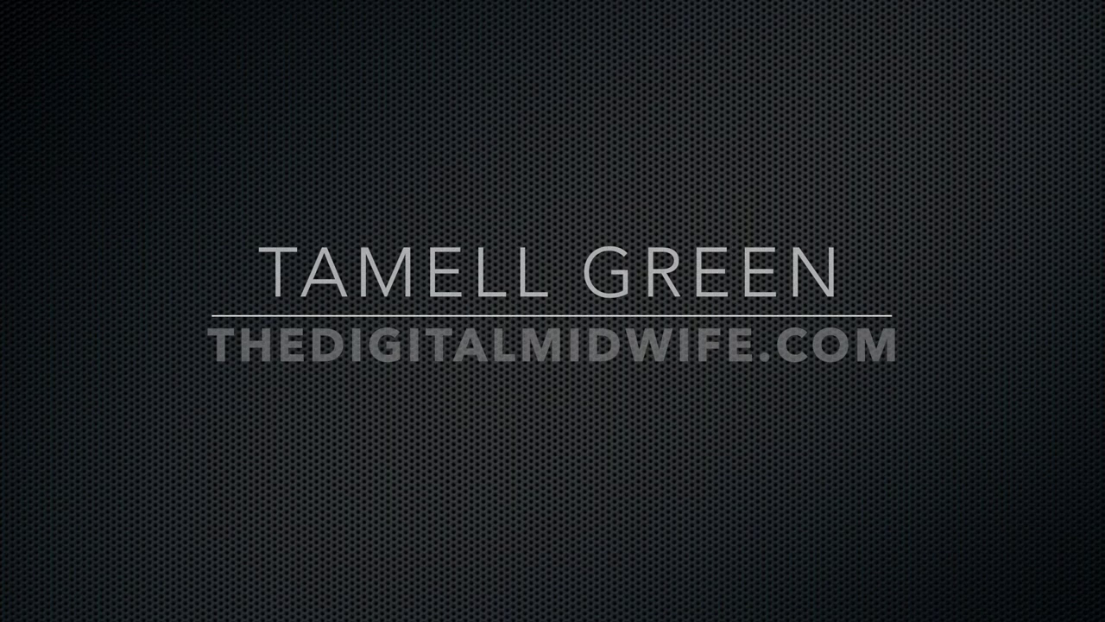